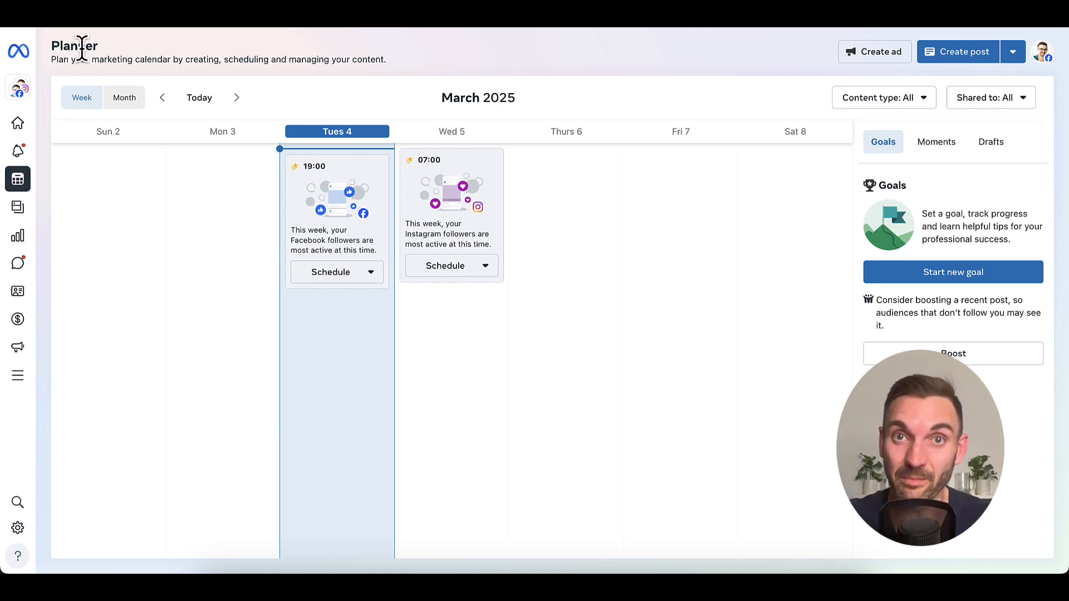
Step: Open the Audiences page of the Content Only ad account from the full set of business tools
mouse_move(28, 123)
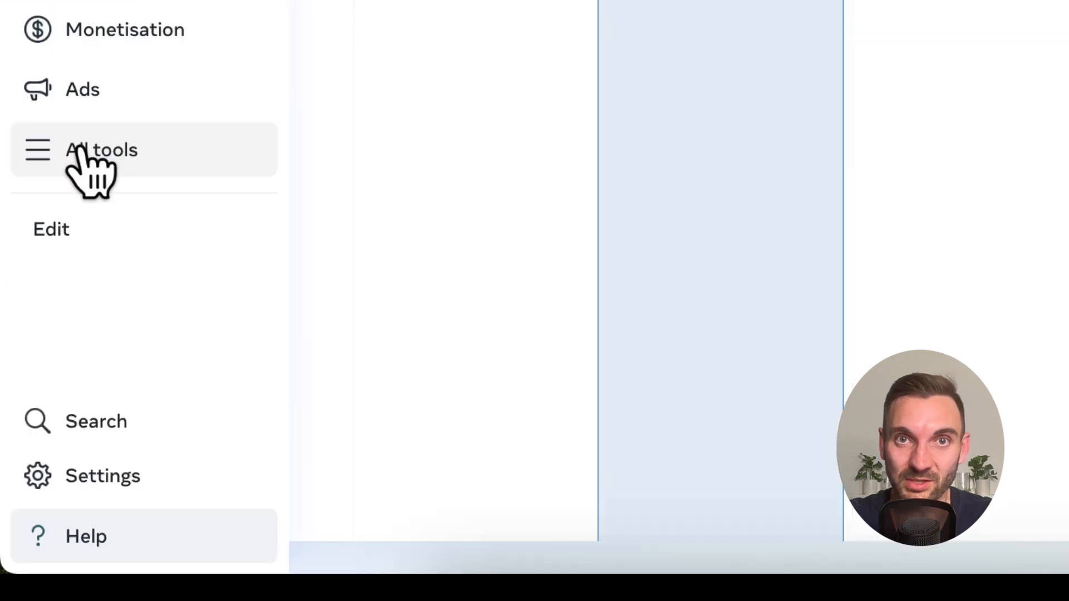
left_click(42, 381)
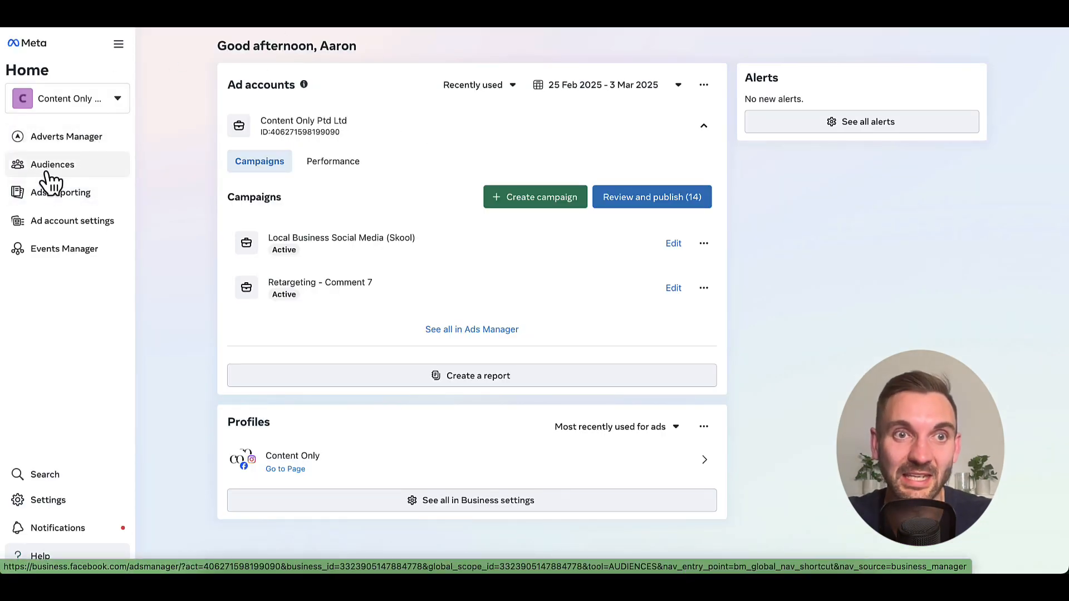
left_click(85, 177)
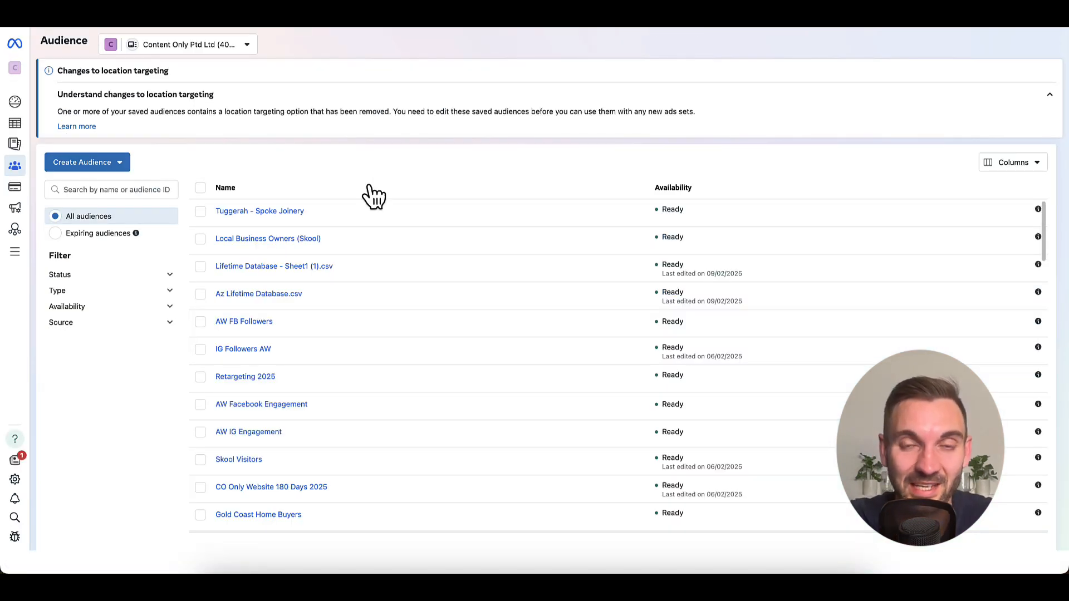
left_click(99, 165)
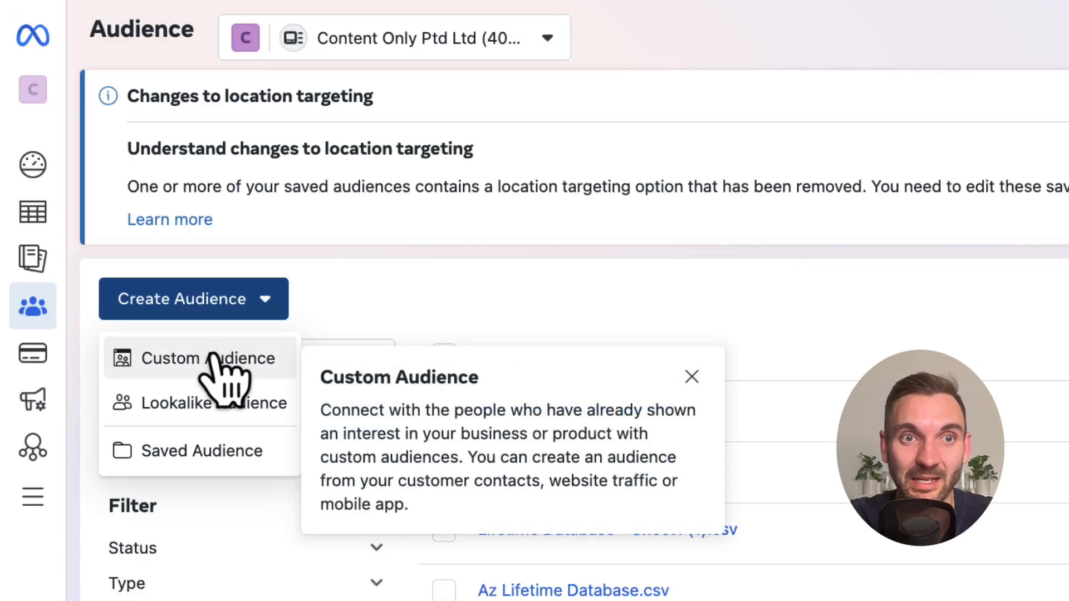
left_click(207, 359)
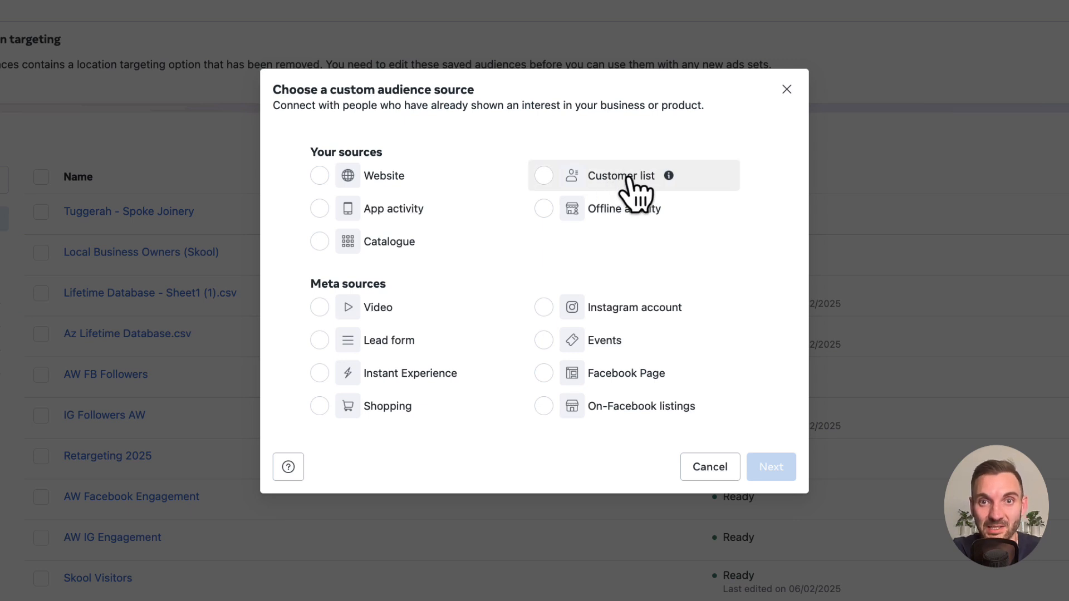
left_click(632, 184)
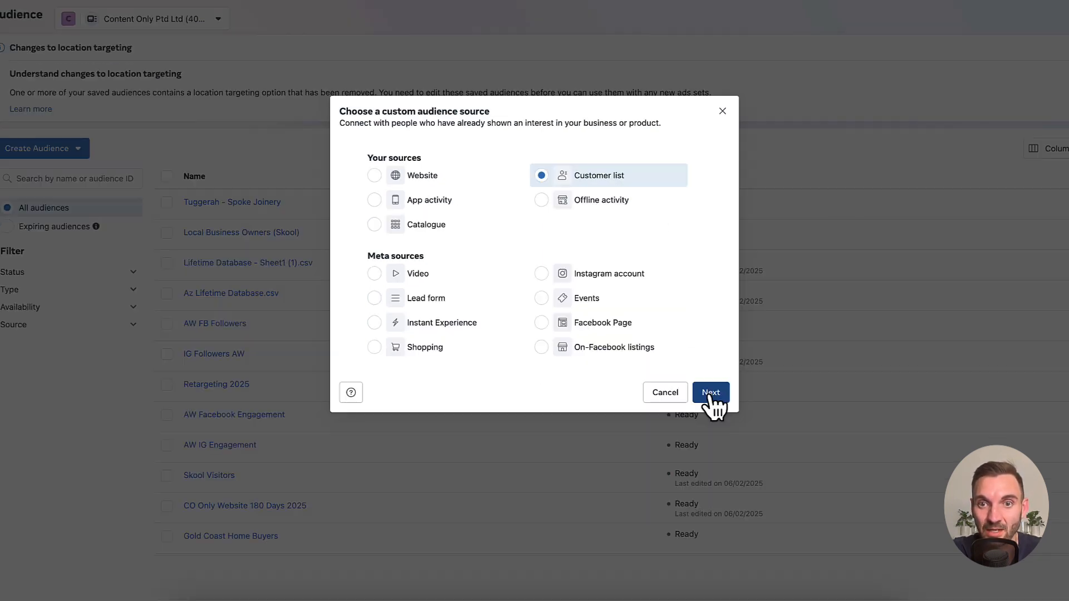
left_click(771, 466)
scroll(626, 343, "down", 1)
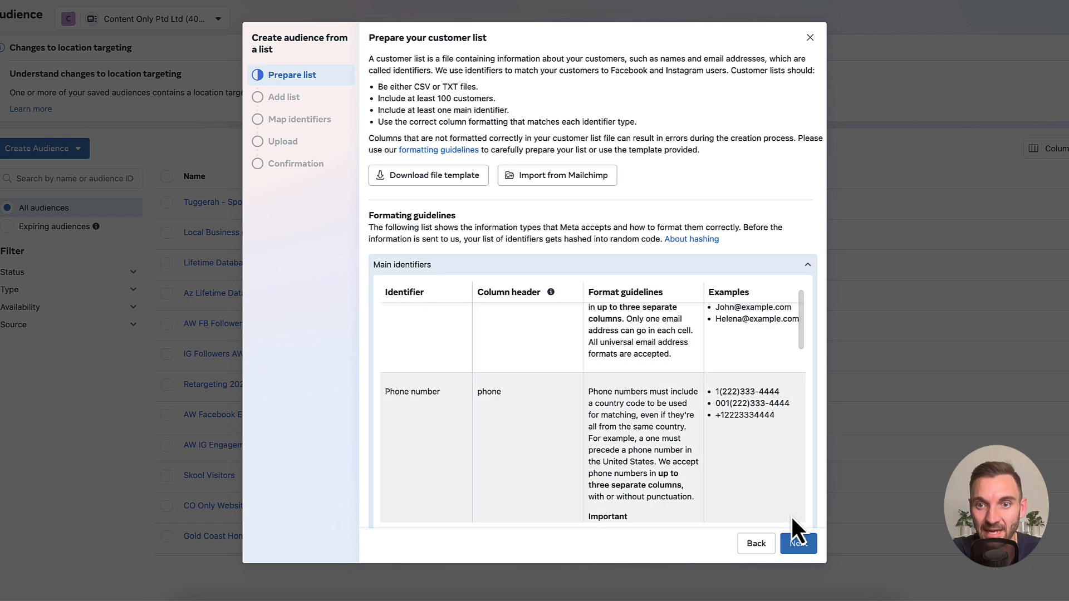
left_click(797, 549)
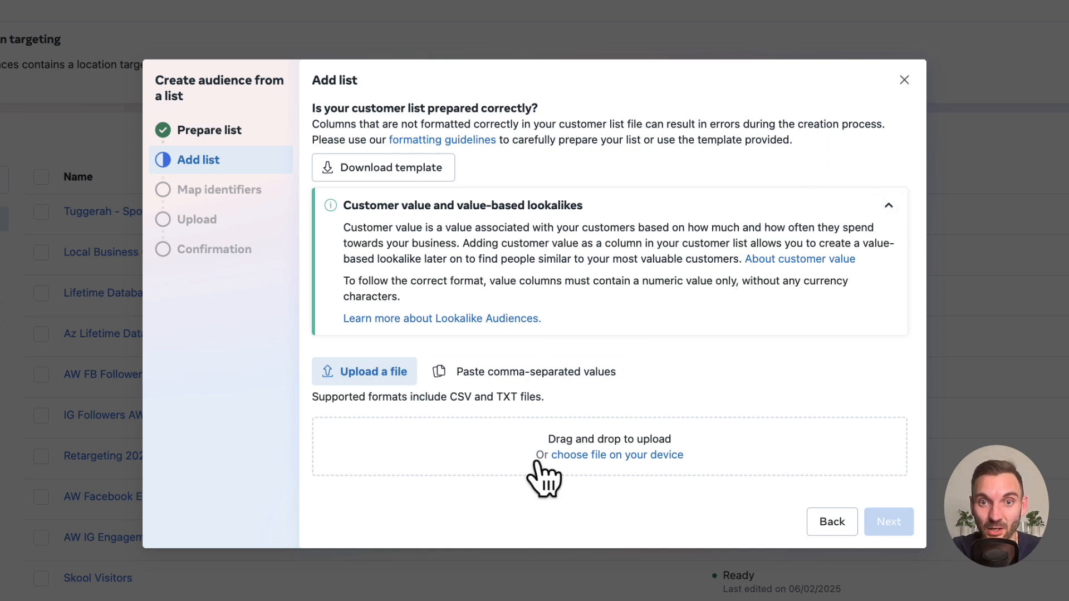
left_click(904, 80)
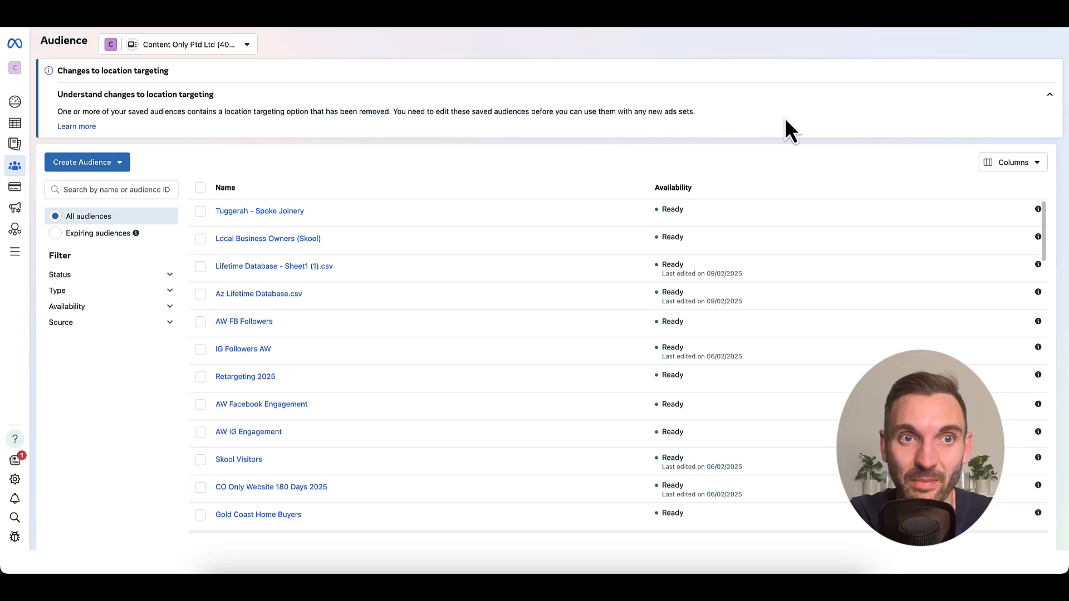
Step: Start a new custom audience with Website as its source
left_click(105, 164)
left_click(102, 188)
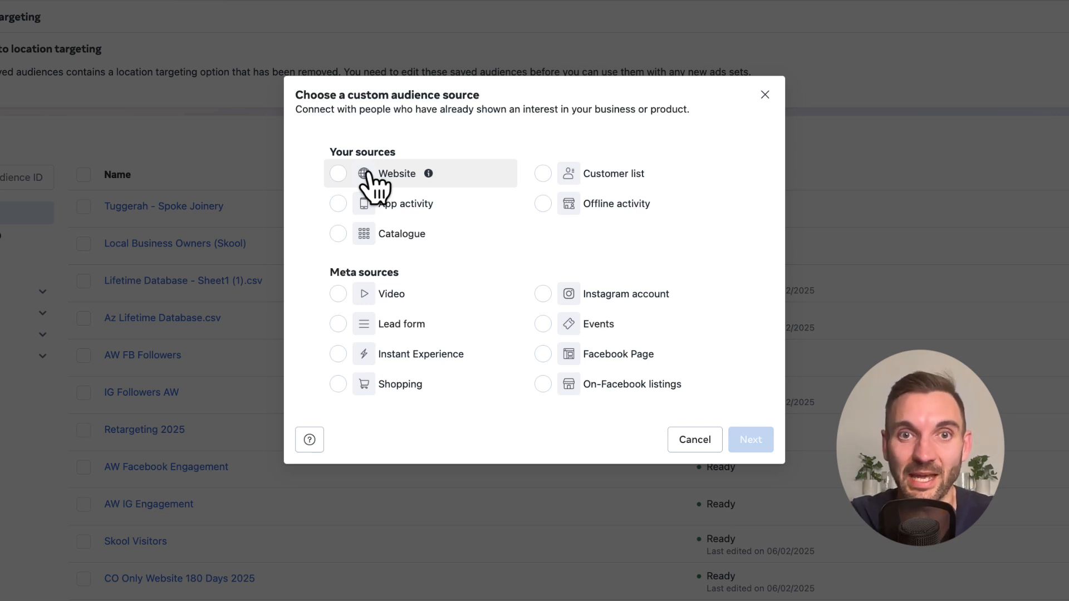
left_click(368, 173)
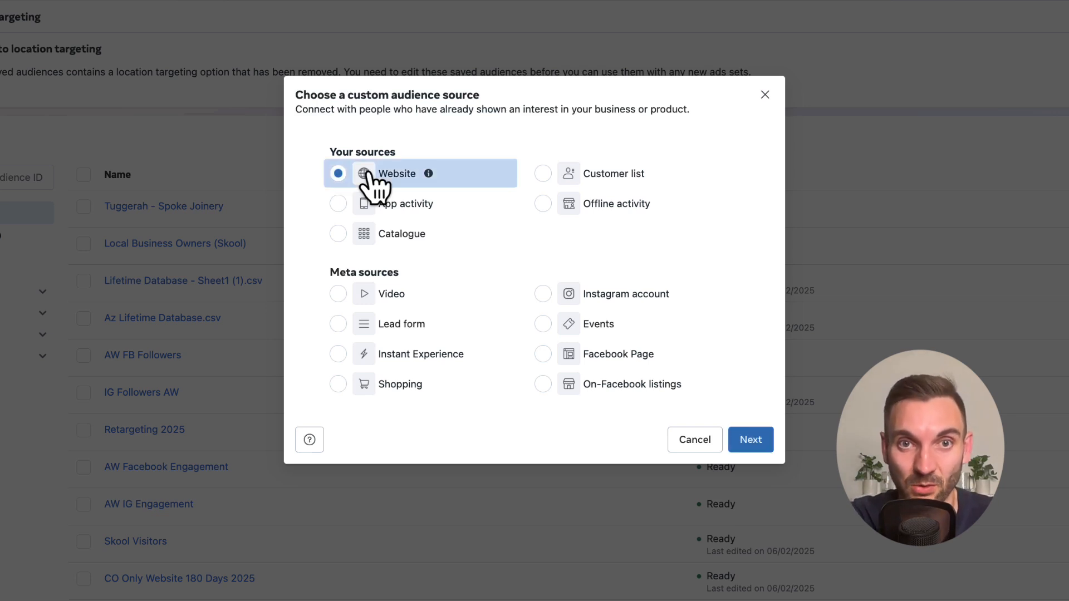
left_click(752, 440)
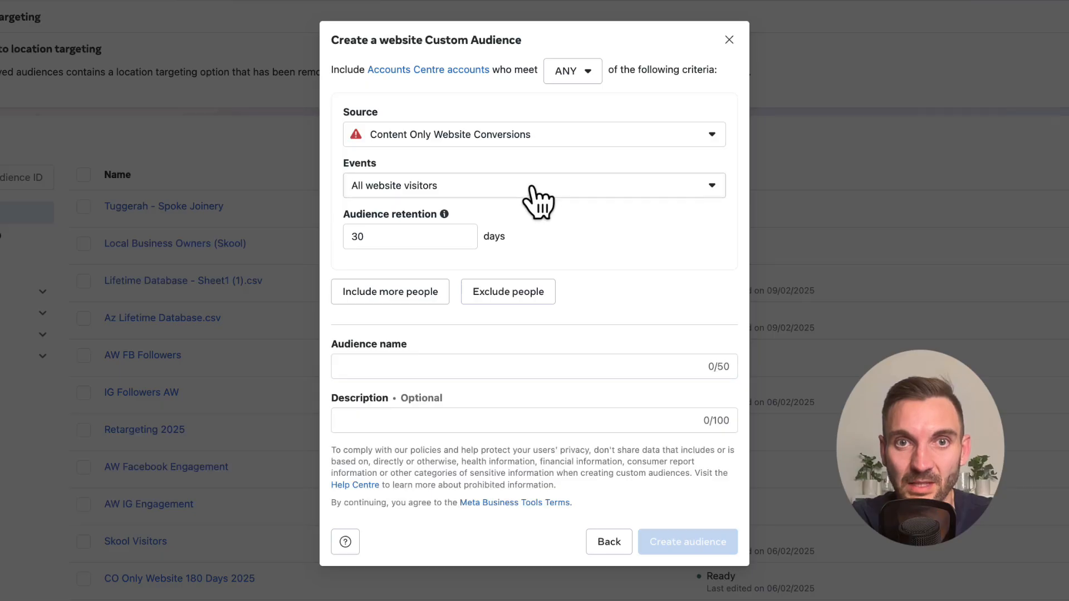
Step: Use Content Only Website Conversions as the audience source and set the audience retention to 180 days
left_click(490, 138)
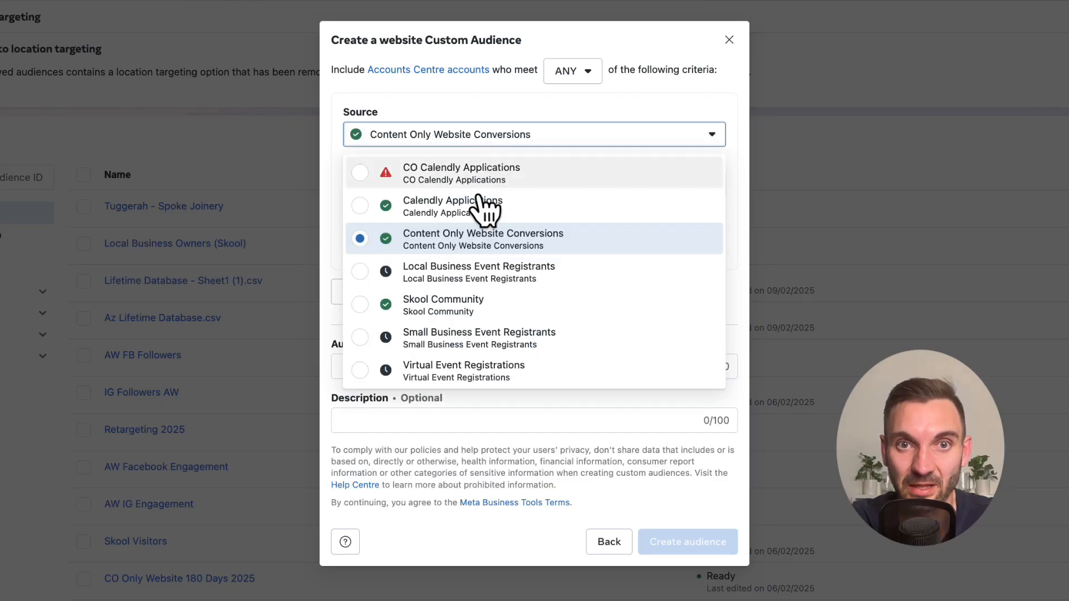
left_click(476, 246)
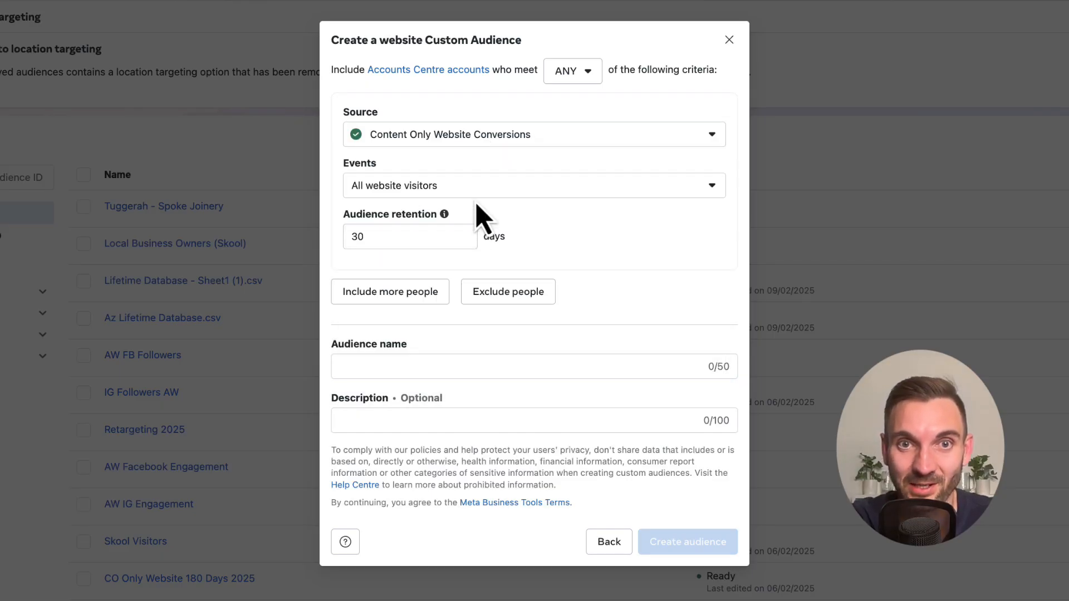
left_click(395, 230)
key("BackSpace")
key("BackSpace")
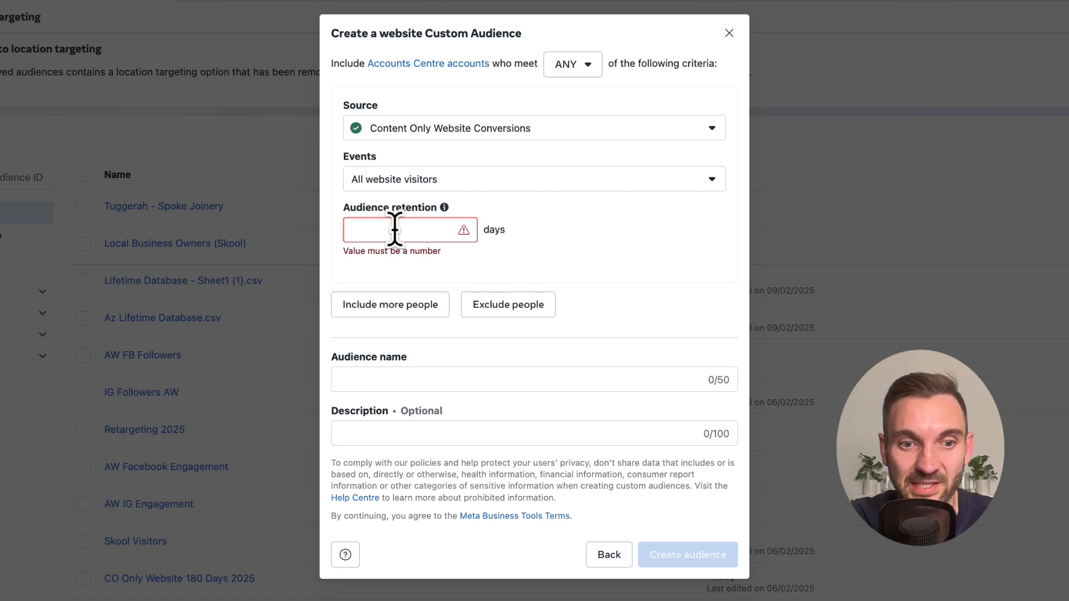
type("180")
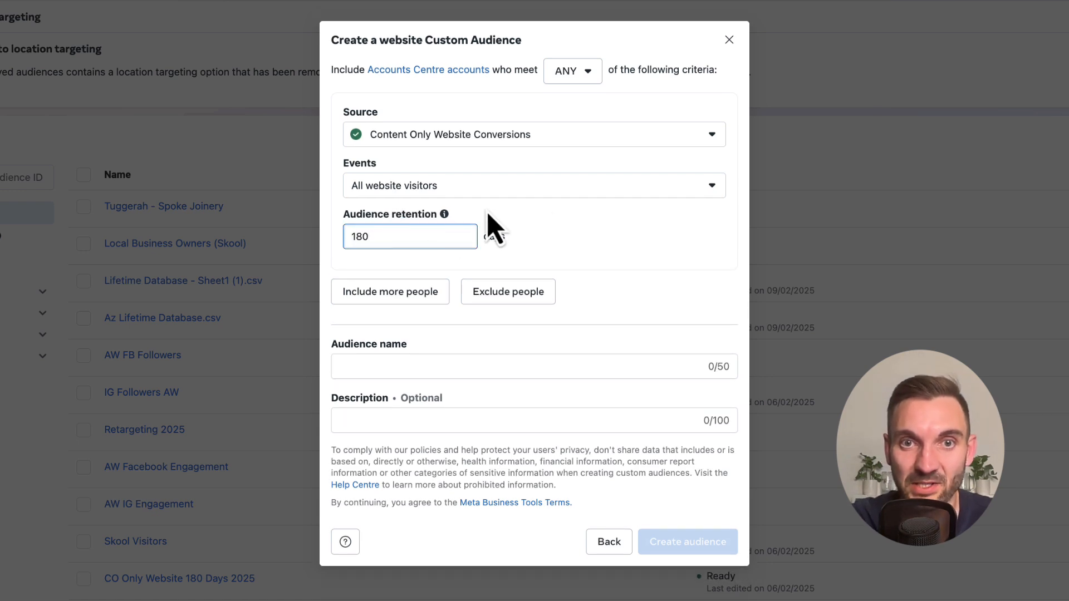
left_click(583, 239)
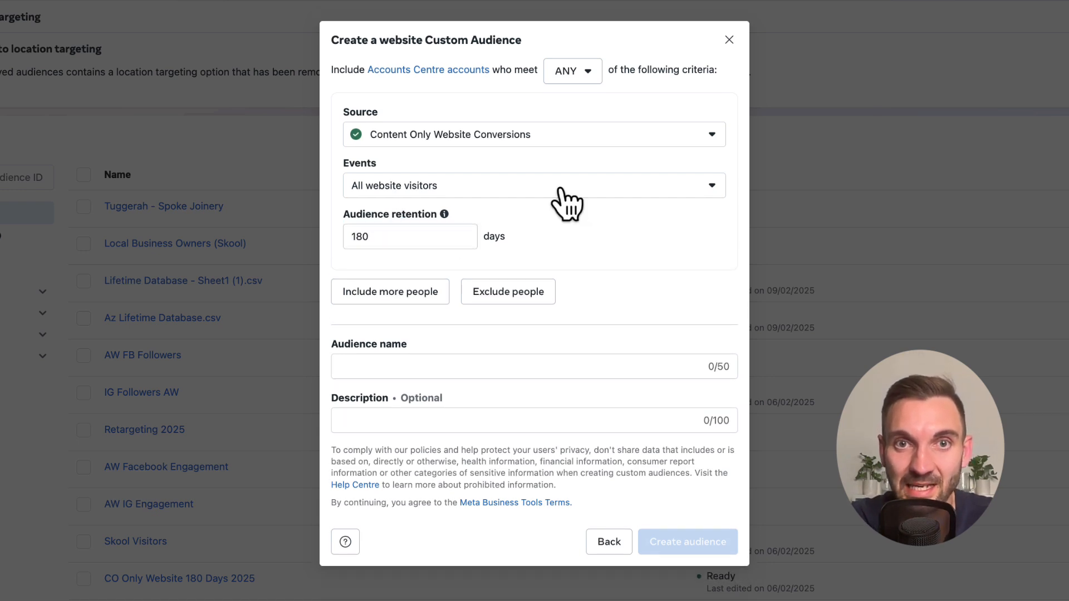
Step: Name the website audience "Website Traffic CO", create it and close the follow-up suggestions
left_click(424, 366)
type("Websi")
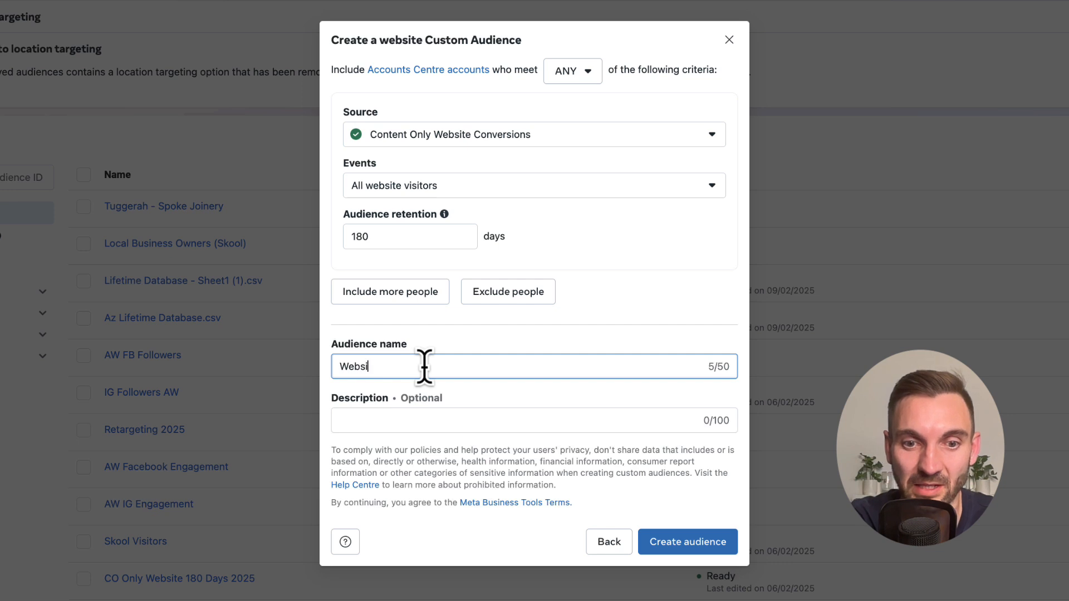
type("te Traffic CO")
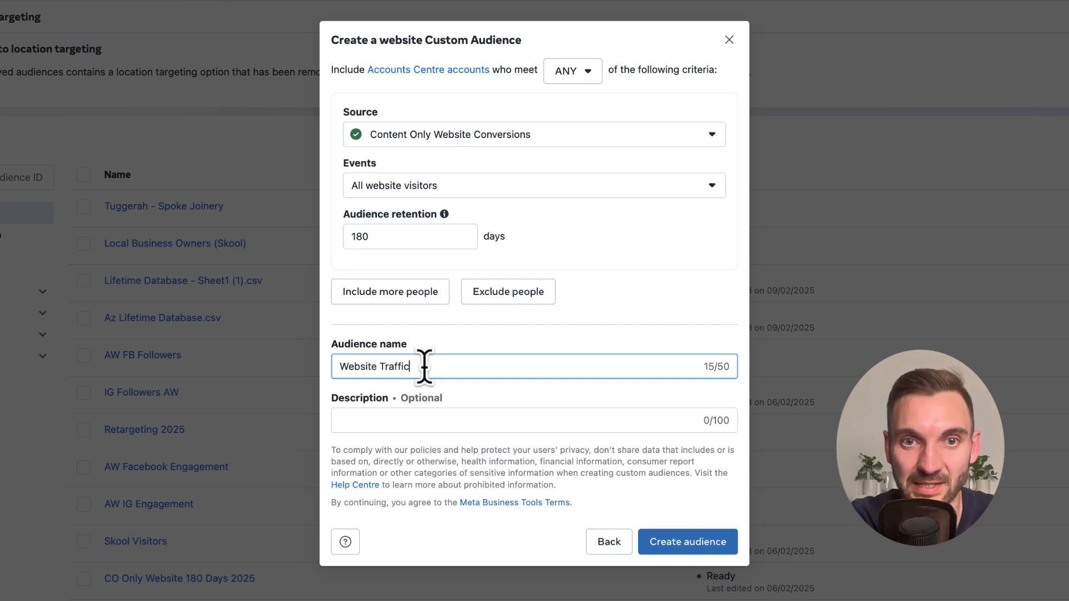
left_click(697, 545)
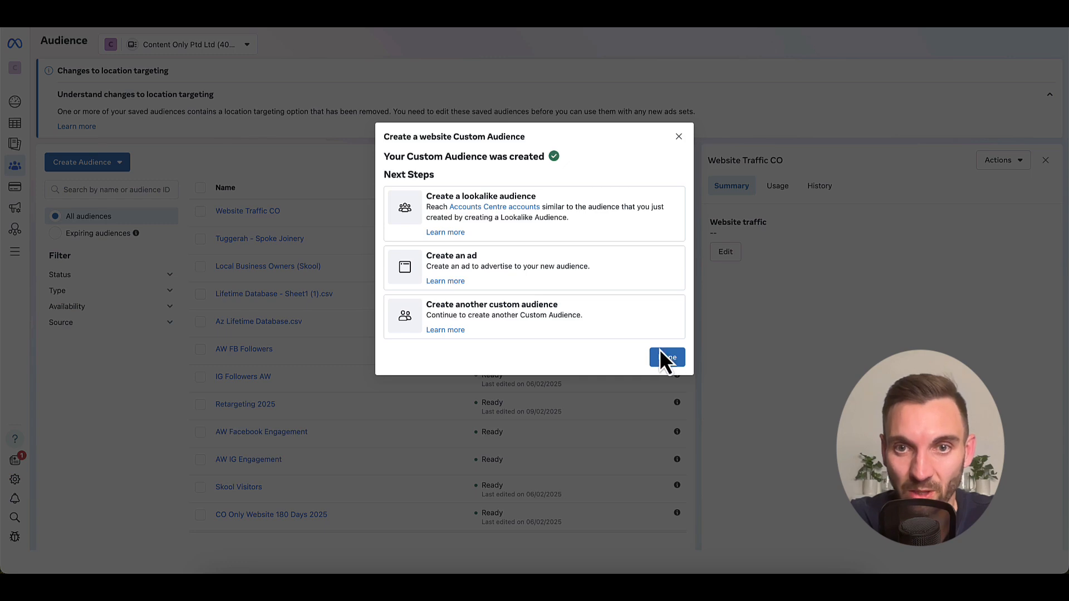
left_click(664, 356)
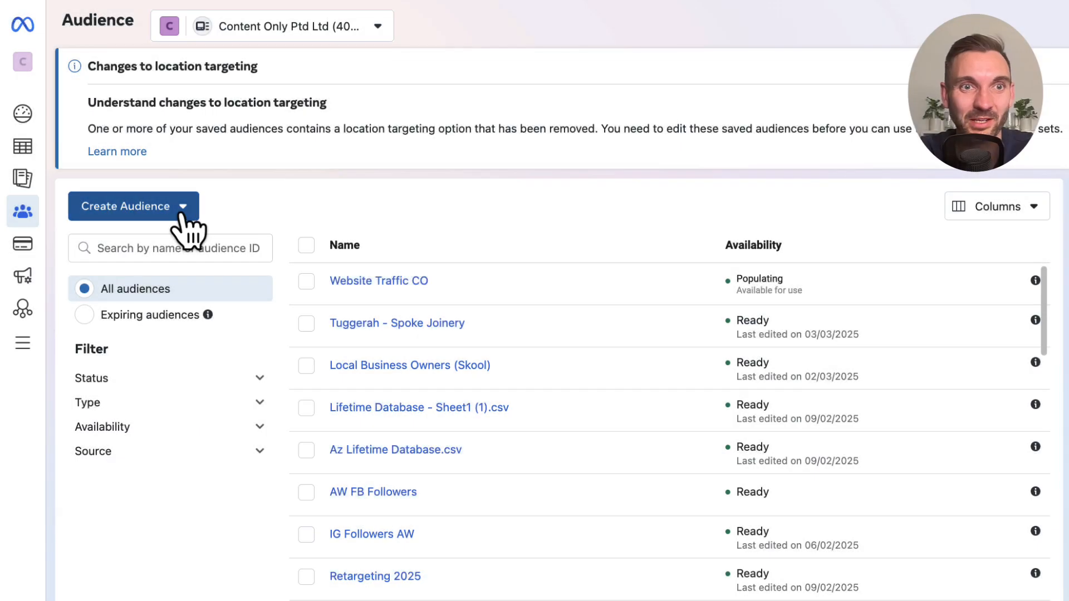
Step: Start another custom audience with Instagram account as its source
left_click(183, 208)
left_click(151, 249)
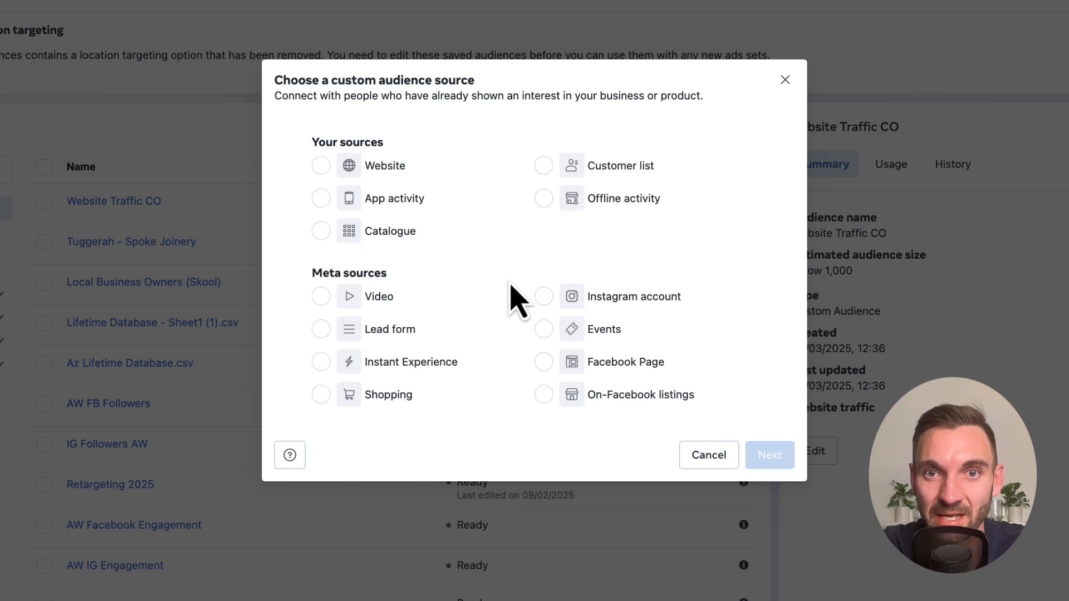
left_click(615, 304)
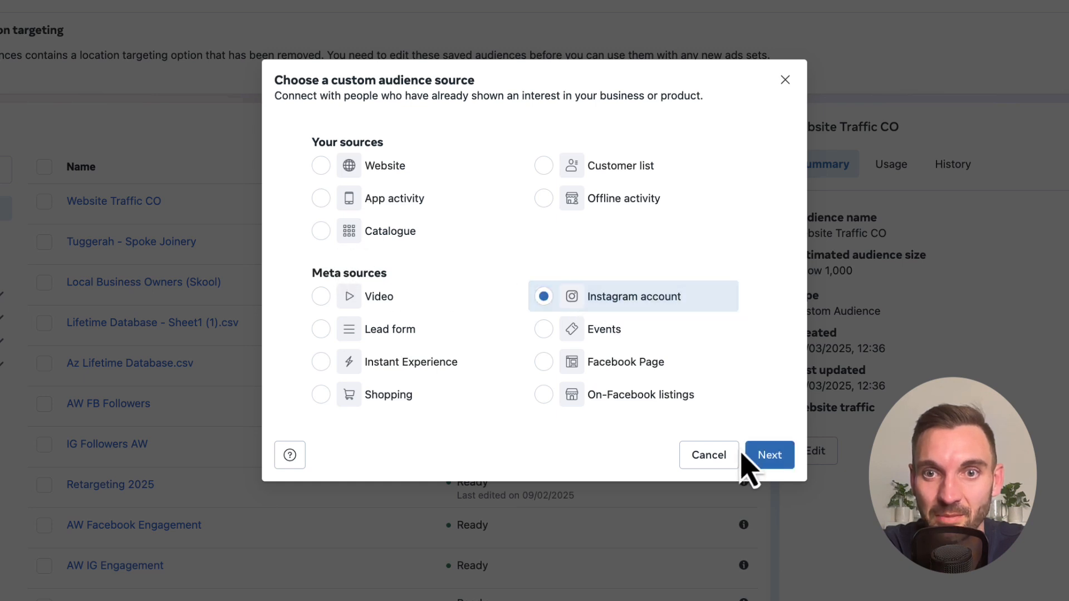
left_click(770, 462)
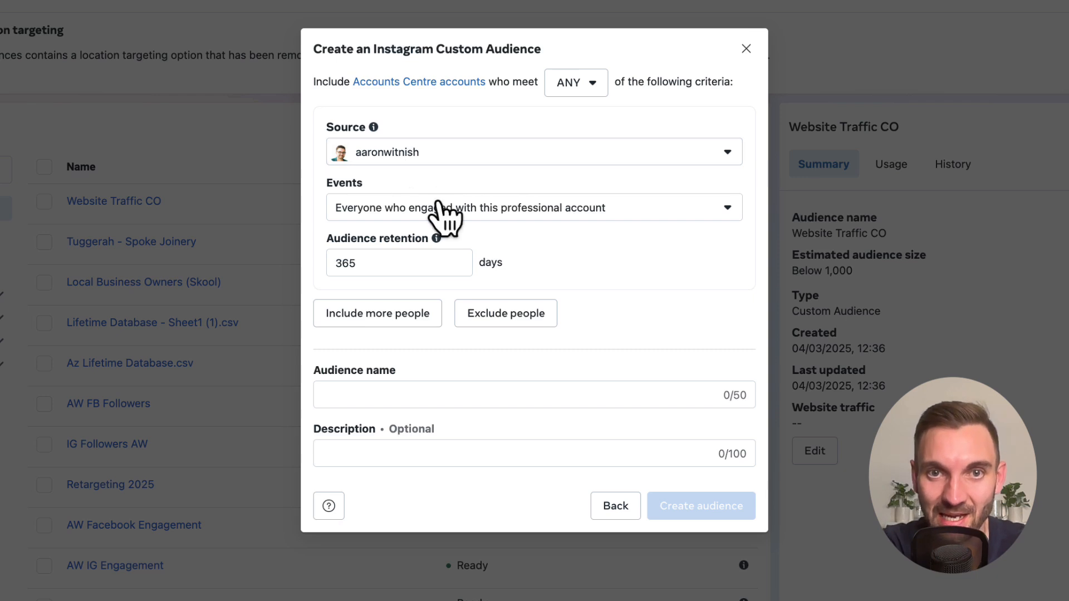
Step: Keep the current Instagram source and set the event to accounts who started following this professional account
left_click(461, 162)
left_click(470, 125)
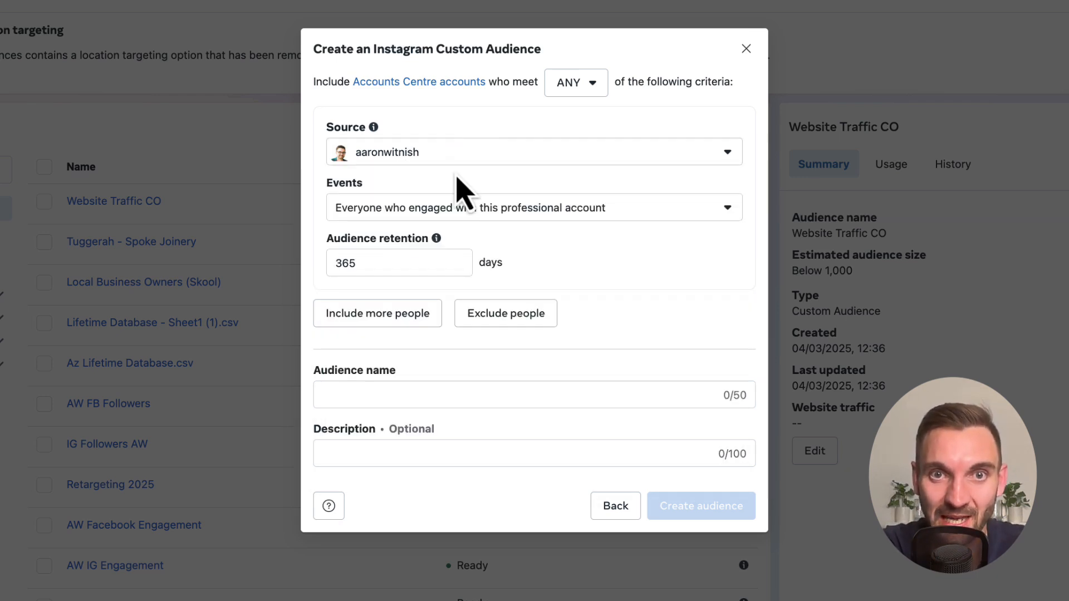
left_click(467, 207)
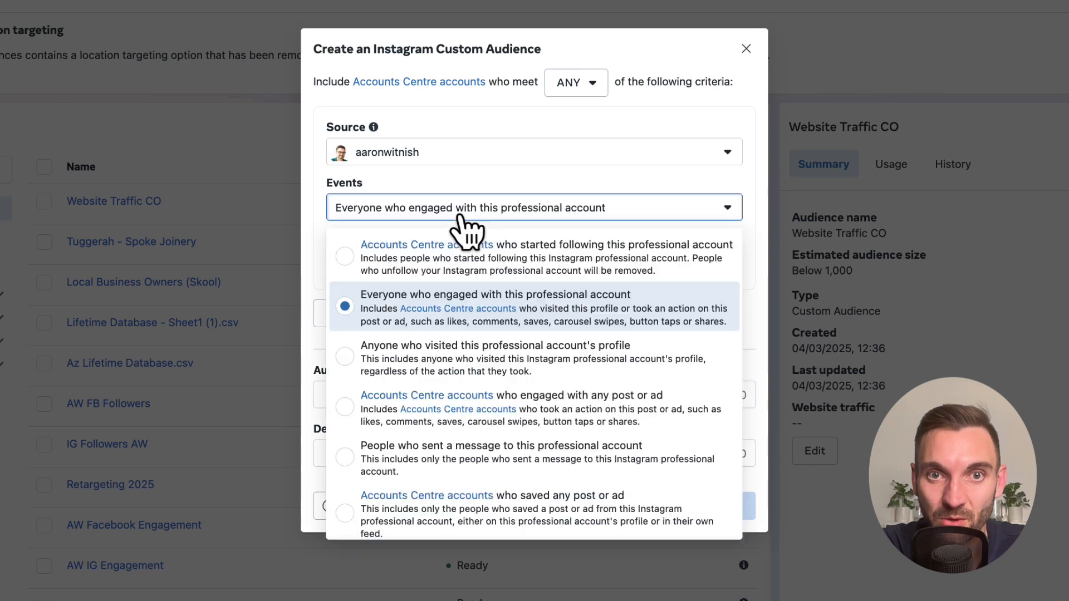
left_click(509, 253)
left_click(455, 223)
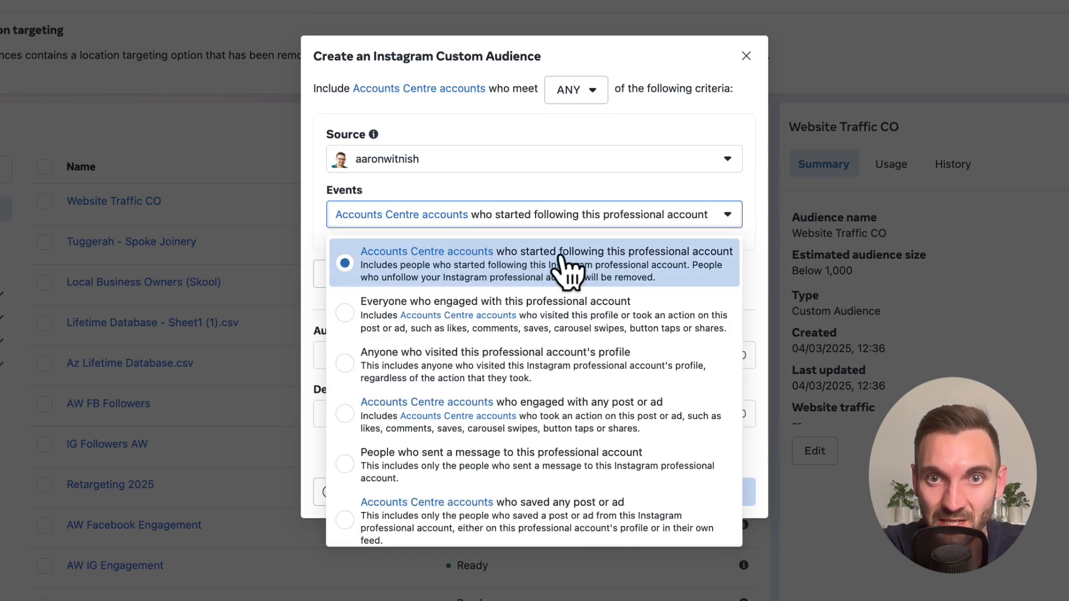
left_click(565, 207)
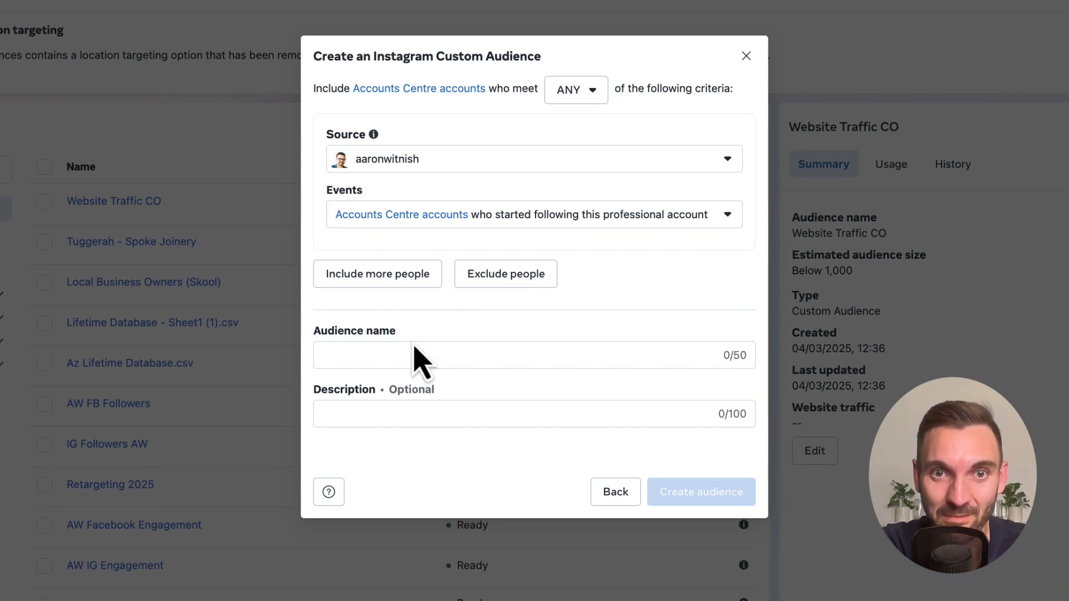
Step: Name the Instagram audience "IG Folllowers", create it and close the follow-up suggestions
left_click(388, 359)
type("IG Fo")
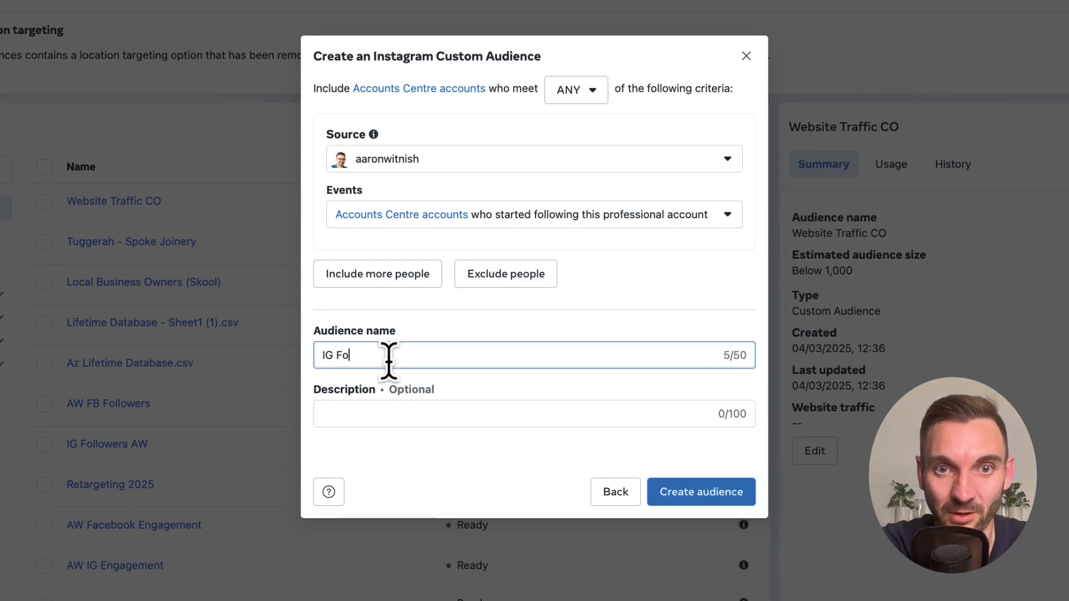
type("lllowers")
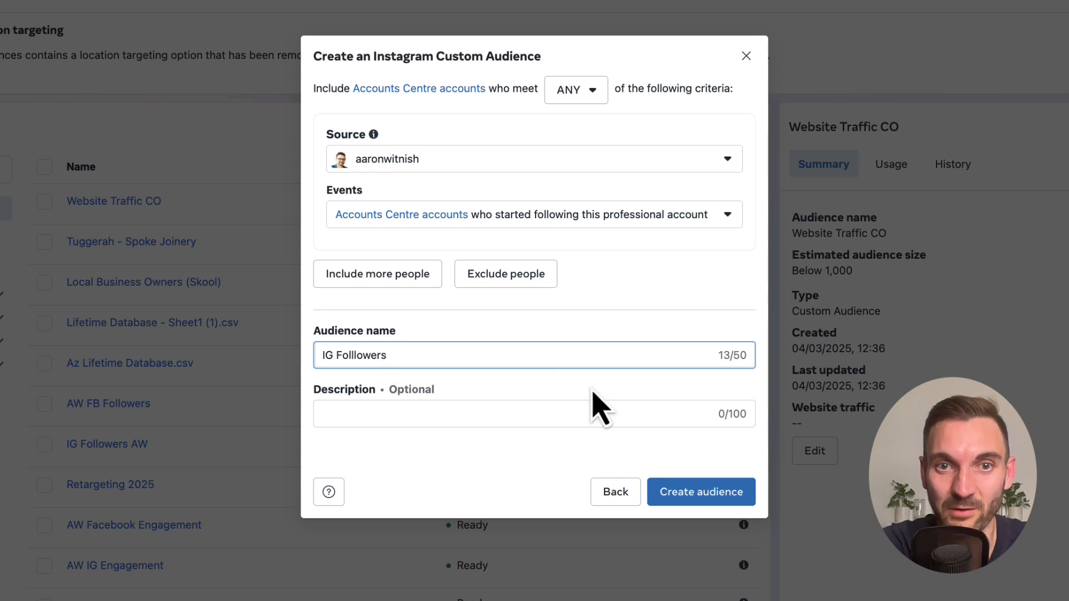
left_click(690, 493)
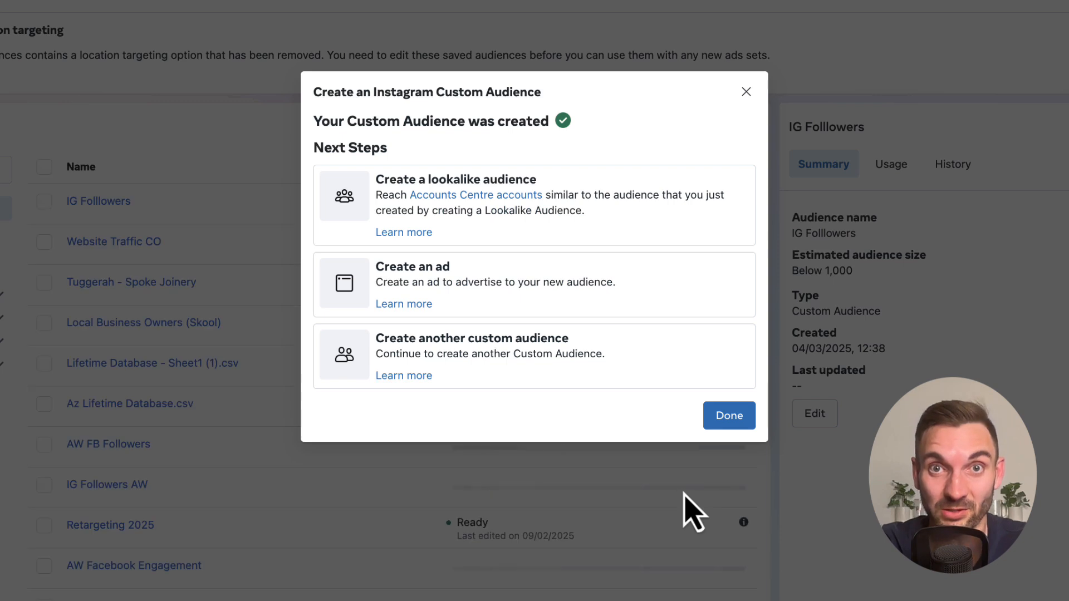
left_click(742, 422)
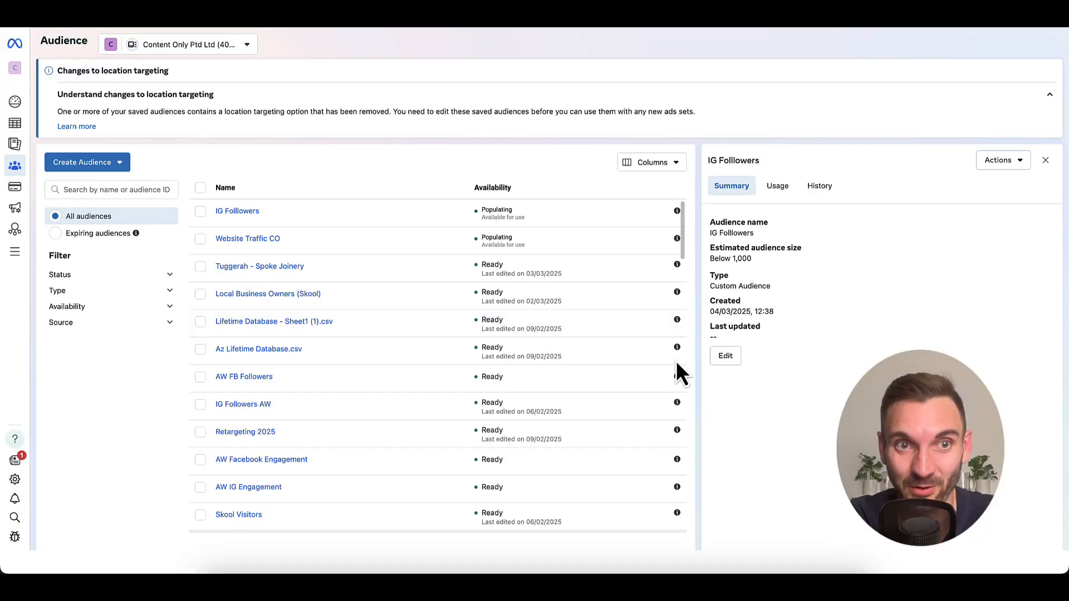
Step: Start another custom audience with Facebook Page as its source
left_click(118, 167)
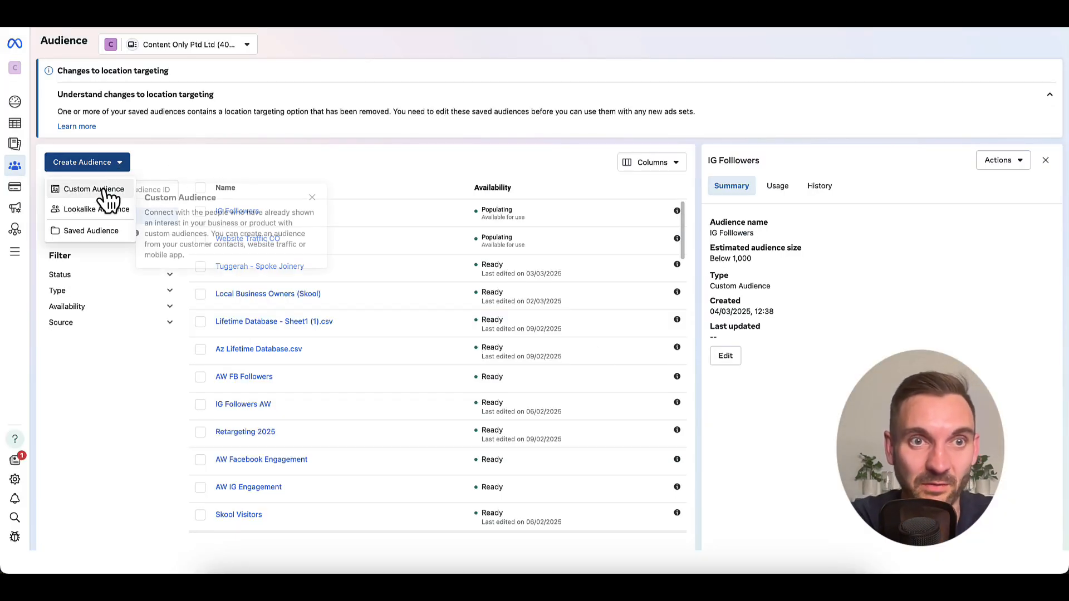
left_click(106, 190)
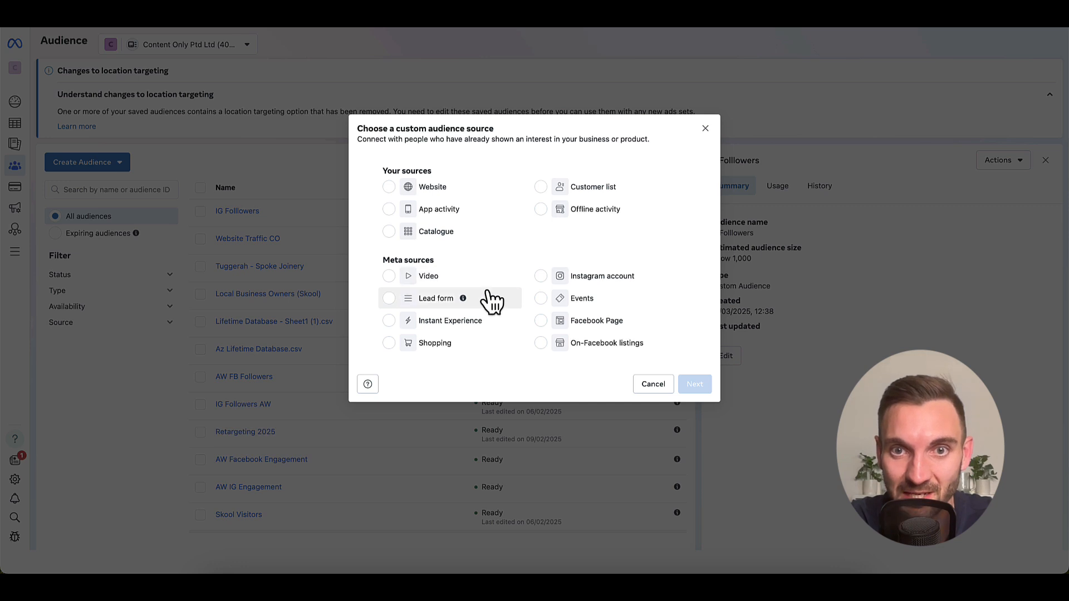
left_click(596, 328)
left_click(685, 381)
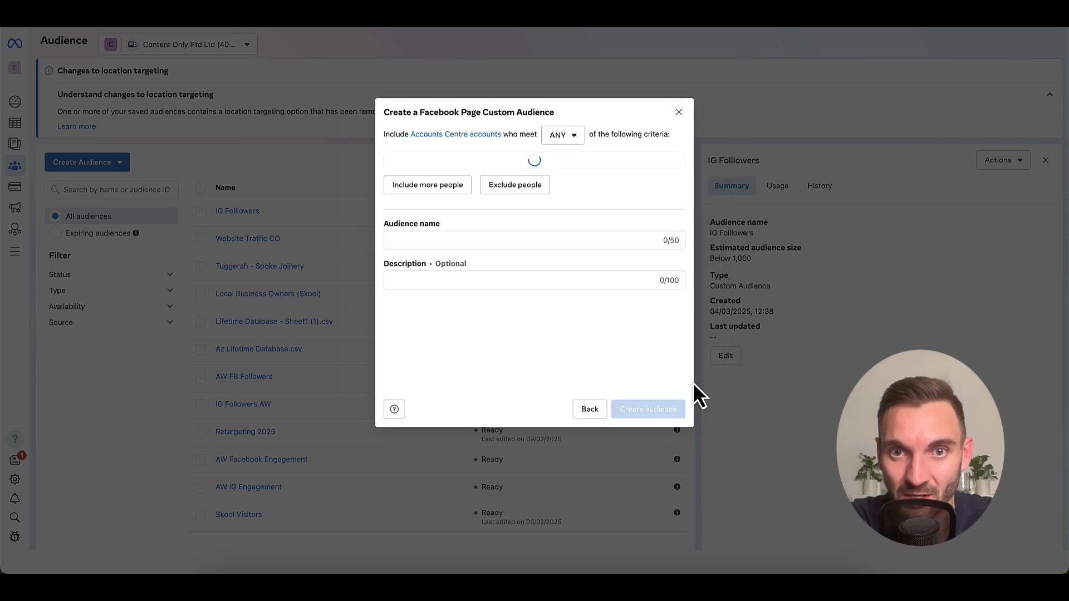
Step: Choose the first personal Page as the source and set the event to accounts who currently like or follow the Page
left_click(543, 185)
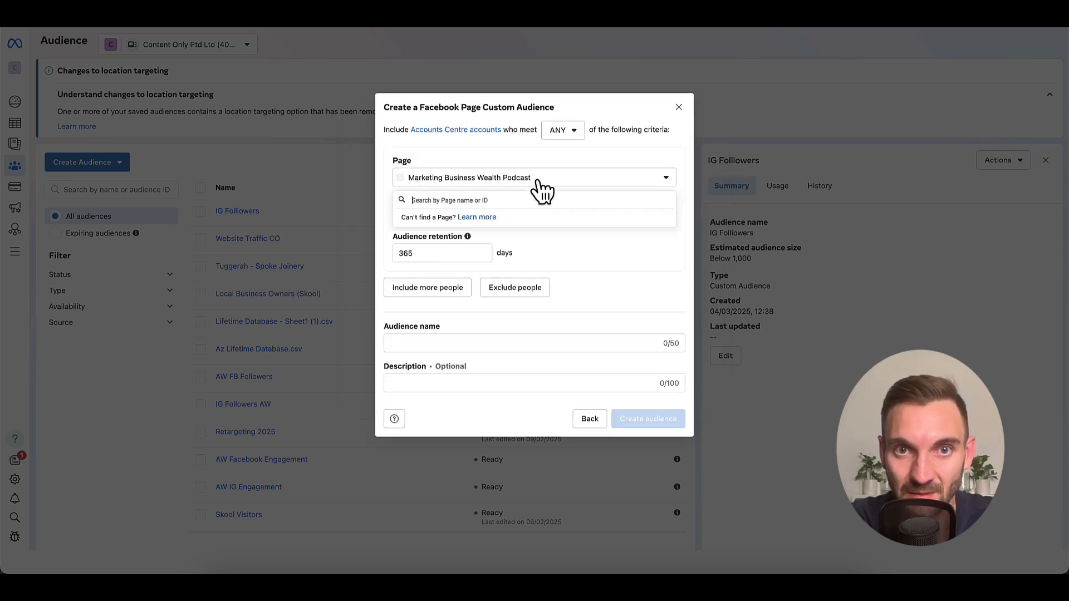
left_click(490, 220)
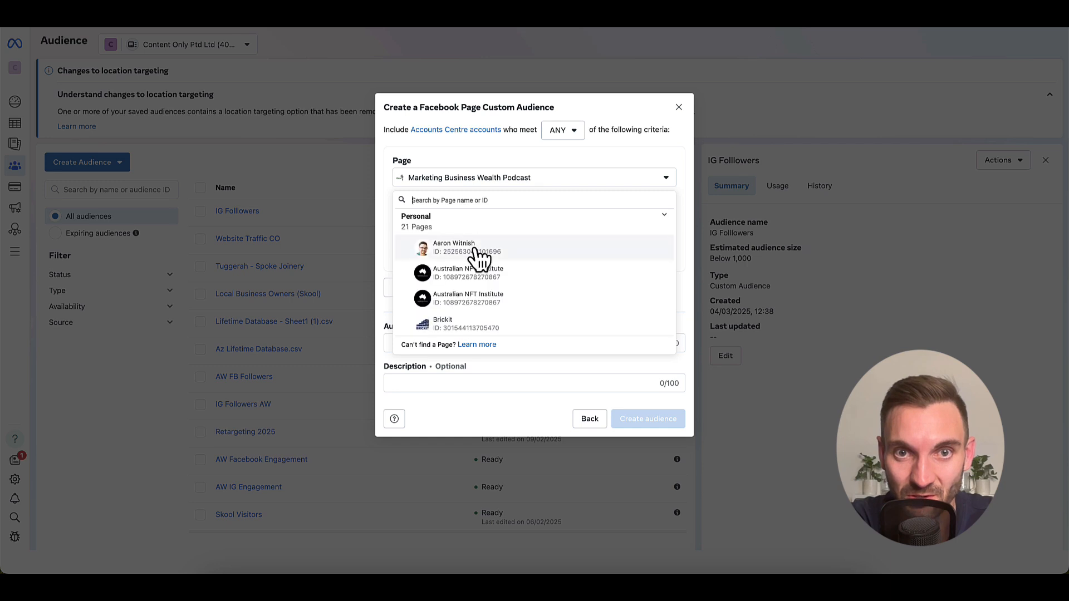
left_click(475, 248)
left_click(541, 220)
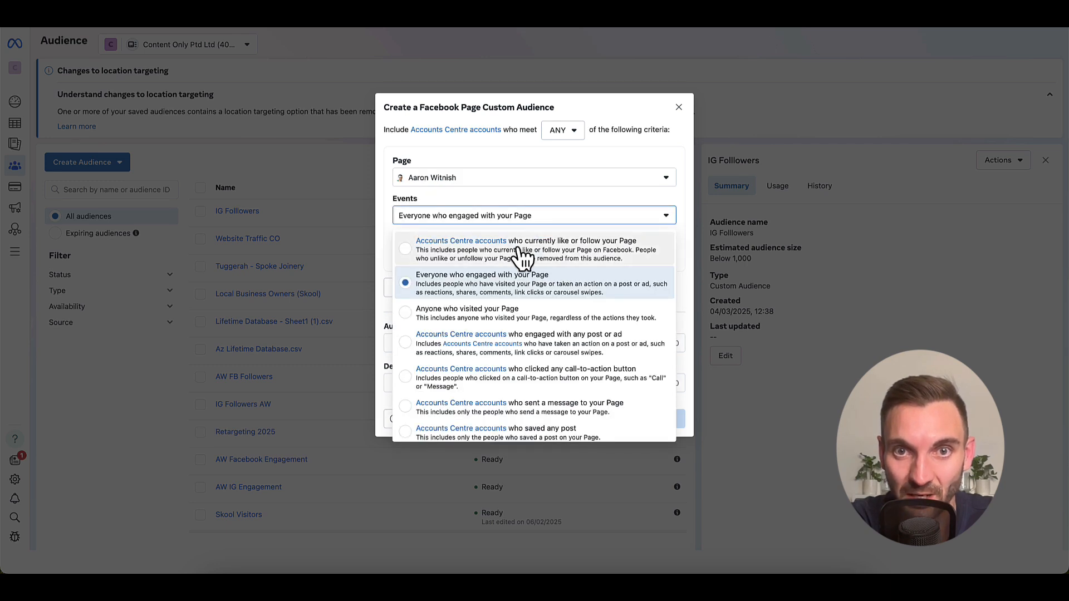
left_click(594, 254)
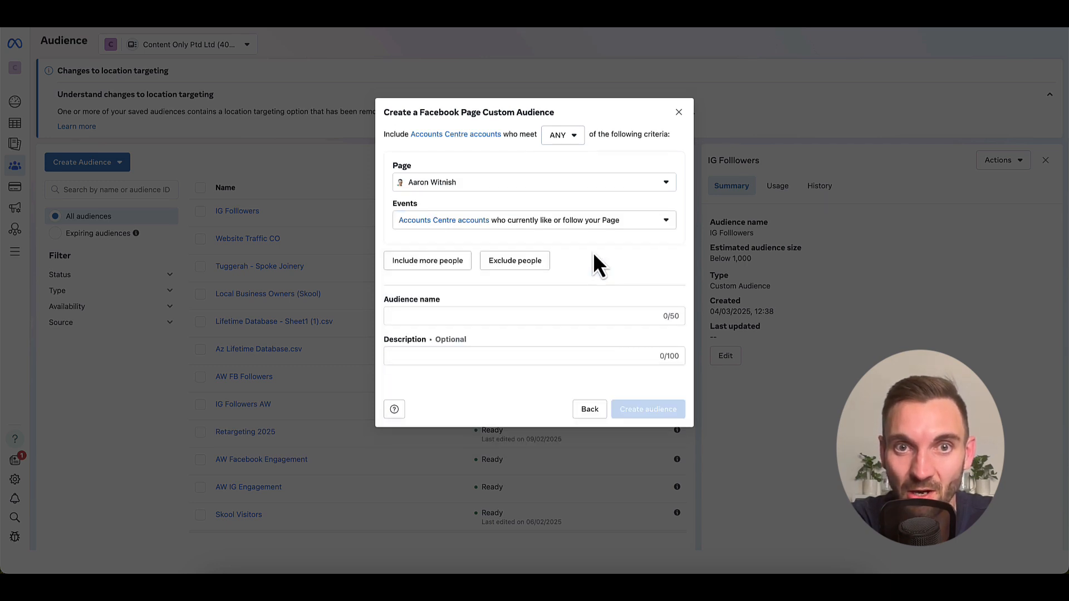
Step: Name the Facebook Page audience "FB Followers" and create it
left_click(502, 316)
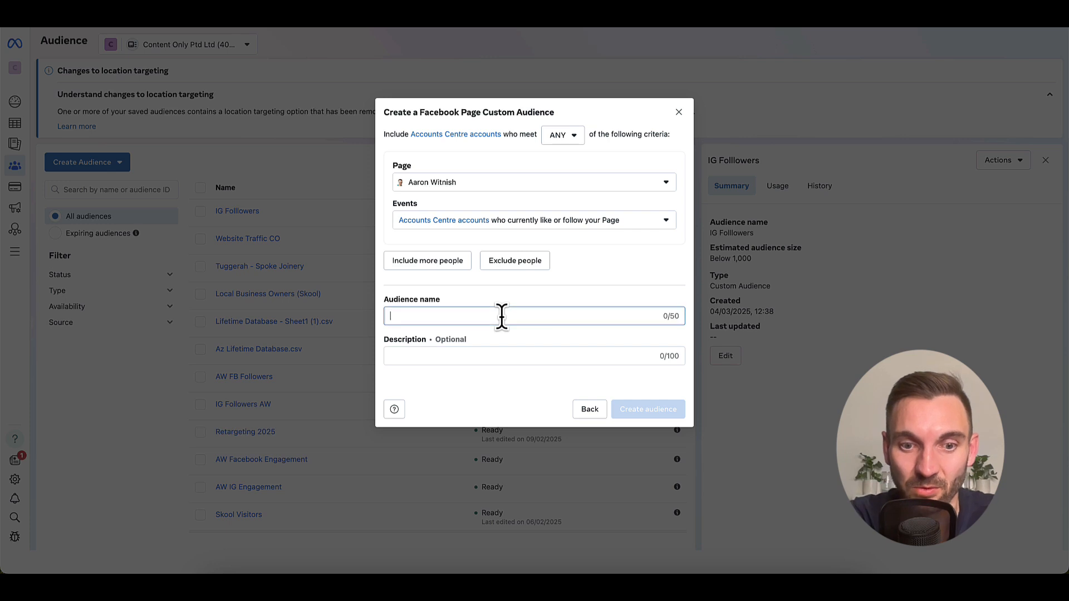
type("FB Fol")
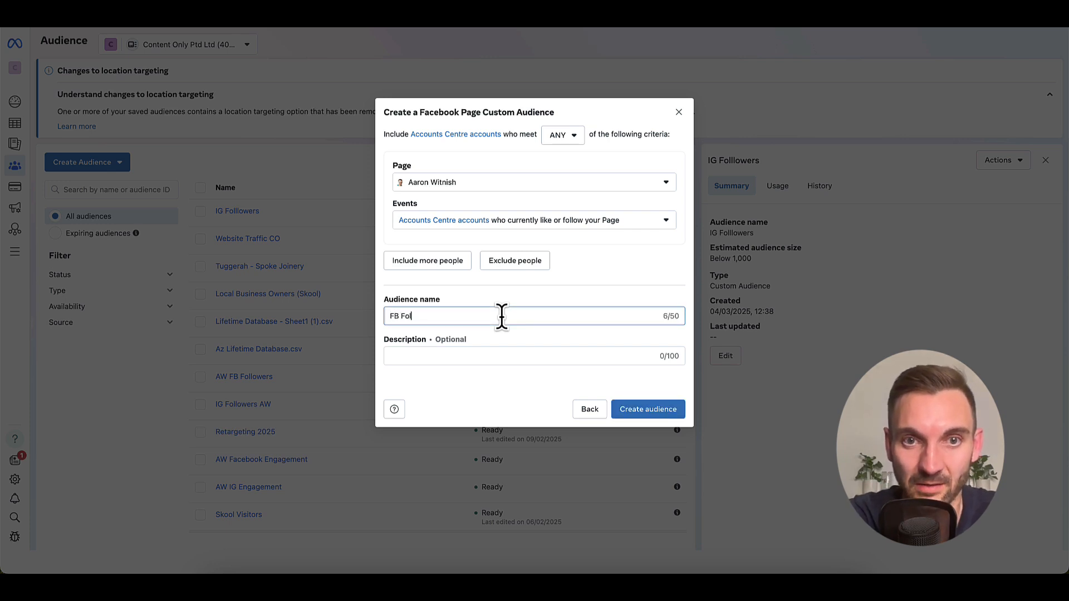
type("lowers")
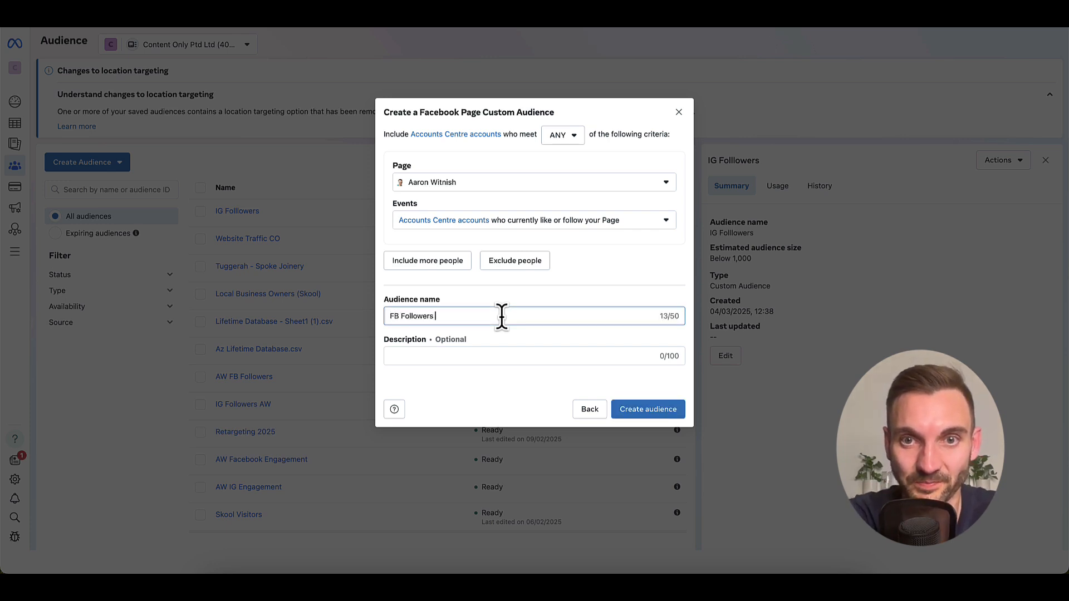
left_click(657, 413)
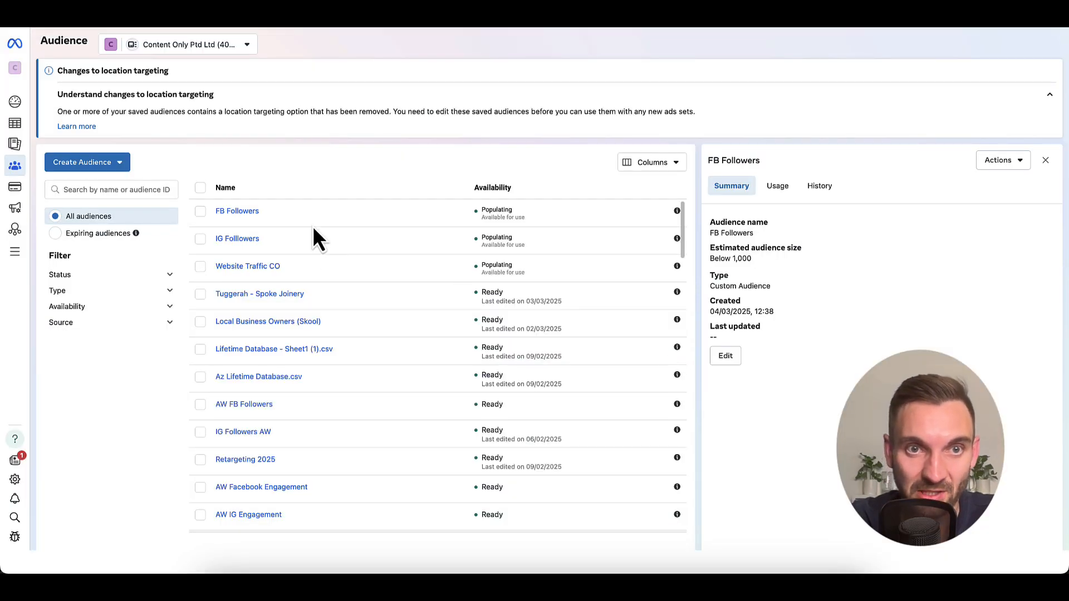
Step: Start an Instagram account custom audience, keeping the event as everyone who engaged with this professional account
left_click(81, 164)
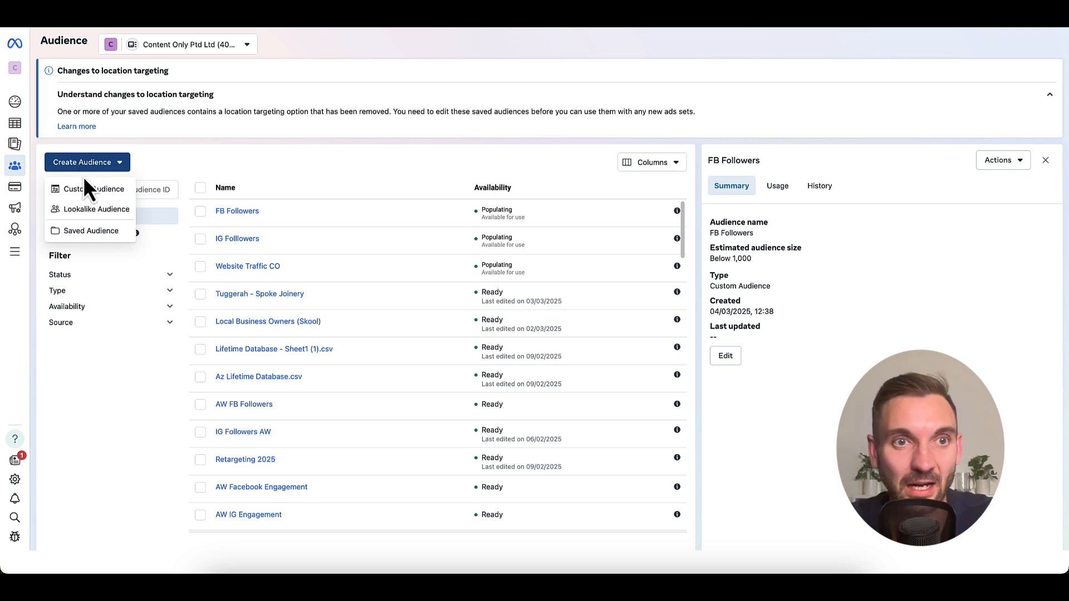
left_click(90, 189)
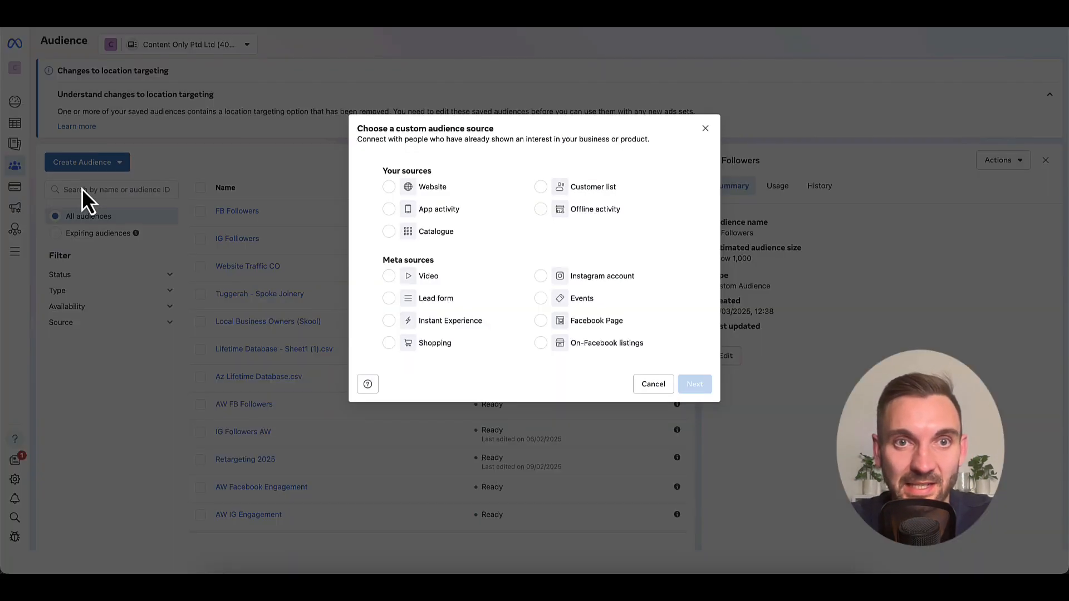
left_click(590, 278)
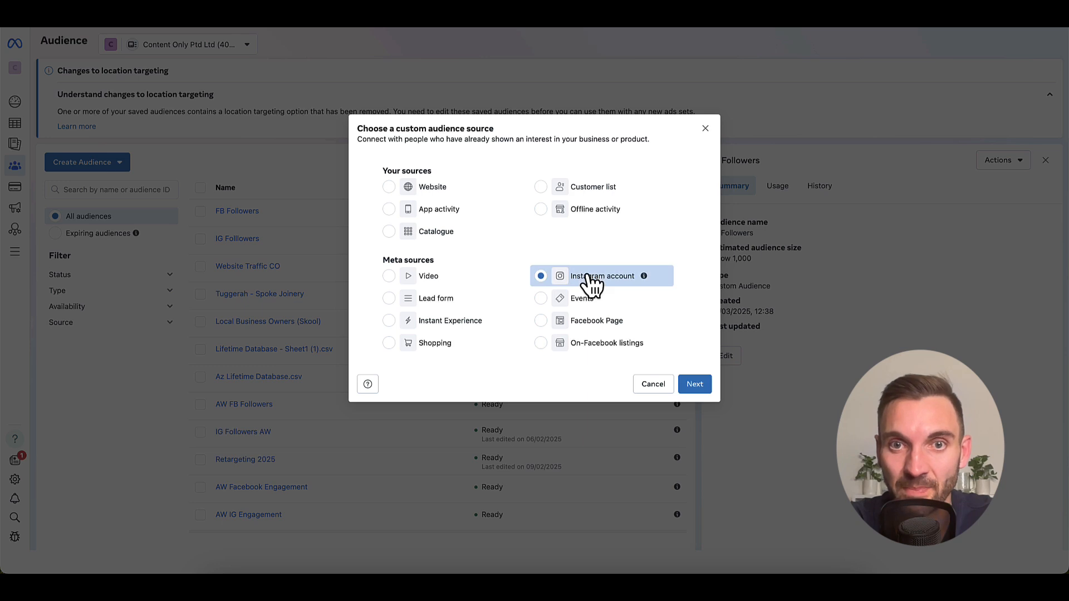
left_click(697, 385)
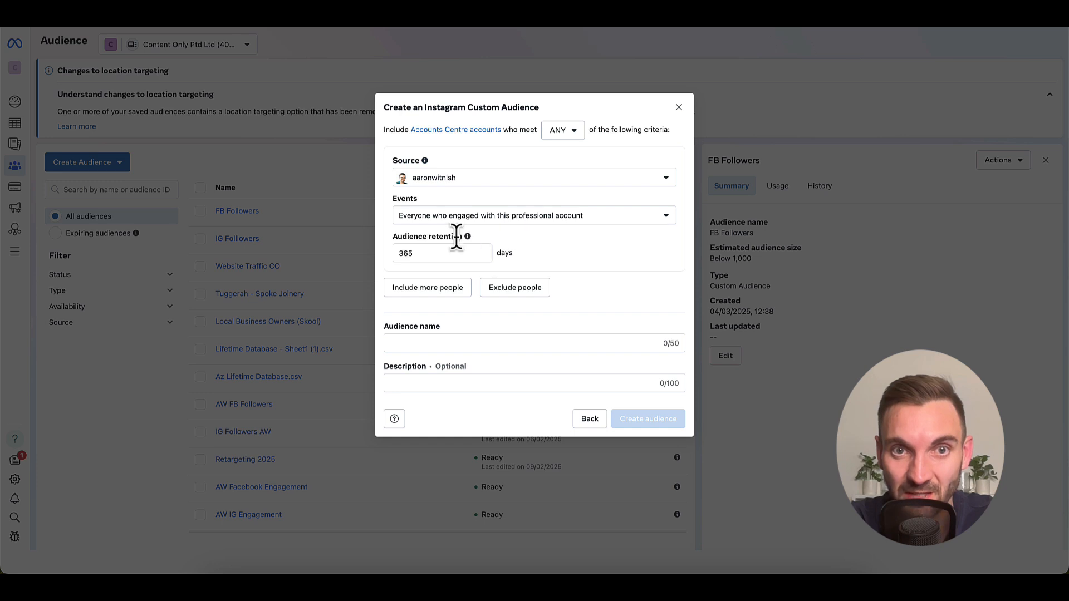
left_click(538, 217)
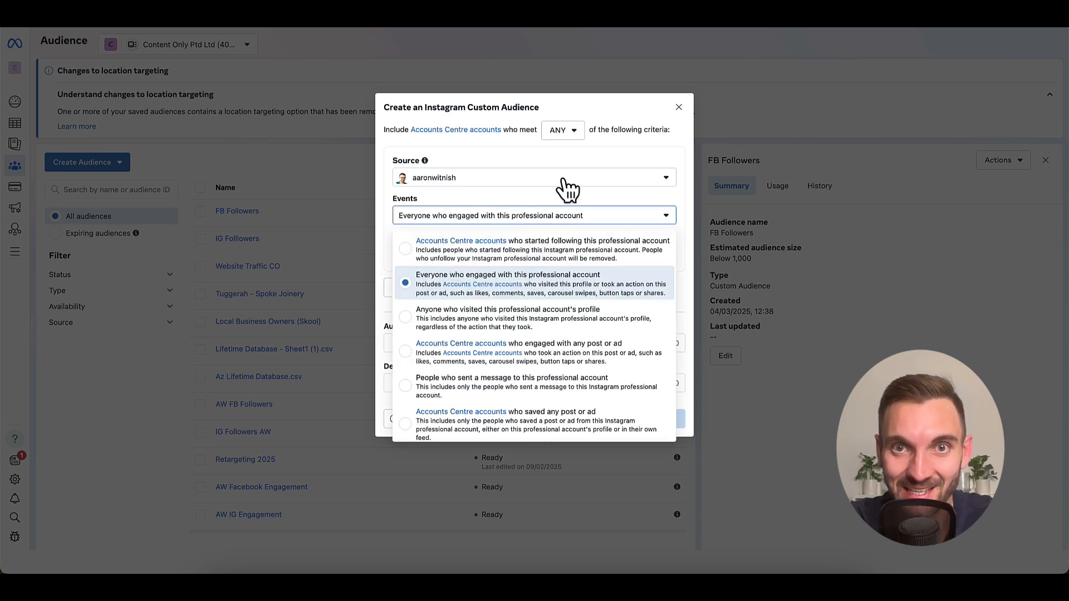
left_click(563, 159)
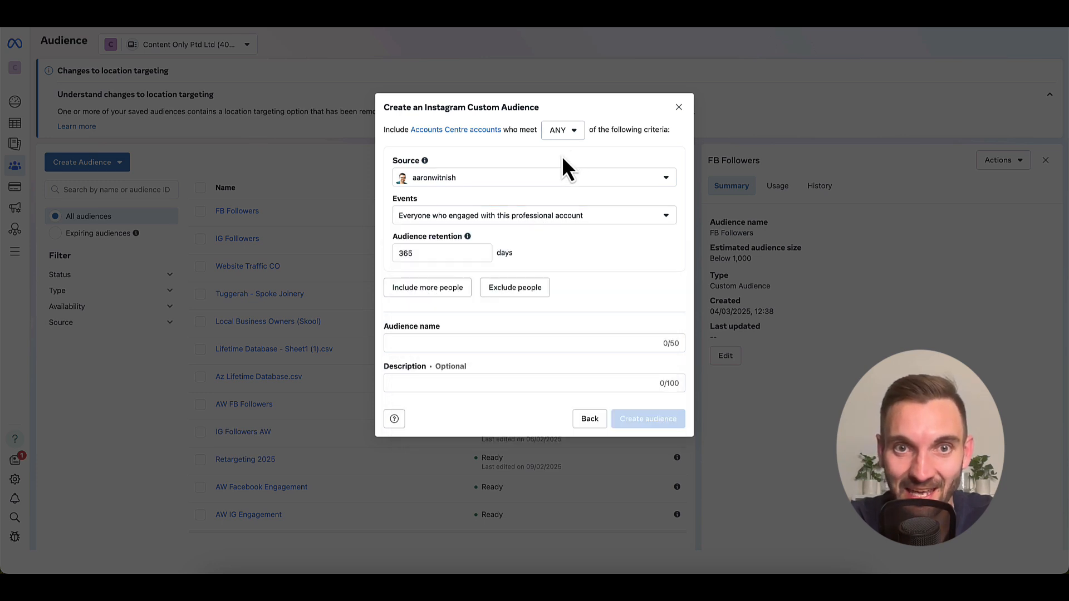
Step: Name the Instagram audience "IG Engagement", create it and close the follow-up suggestions
left_click(414, 341)
type("IG ")
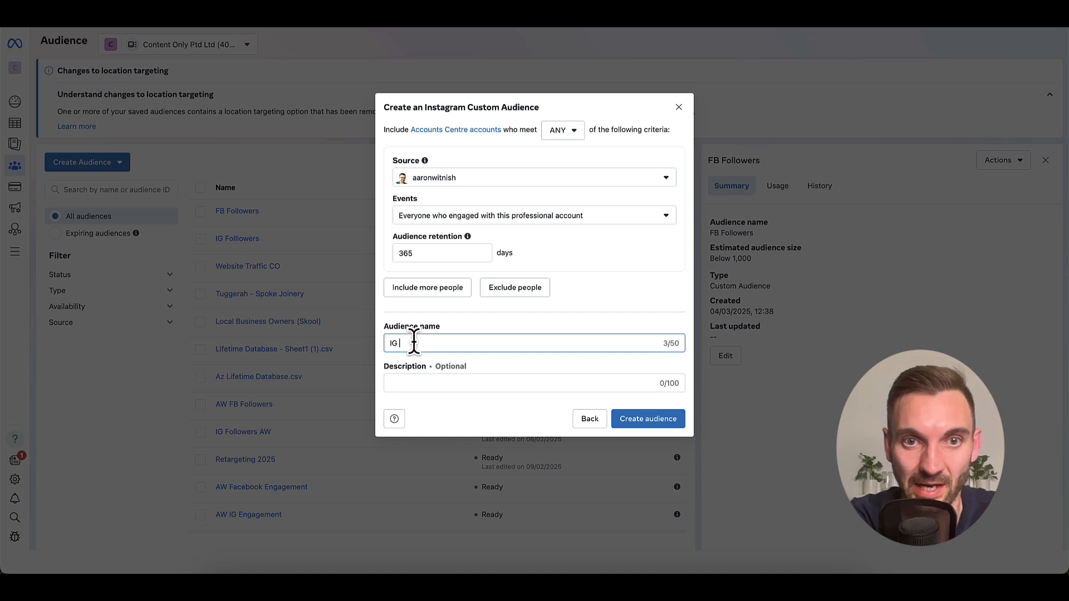
type("Engagement")
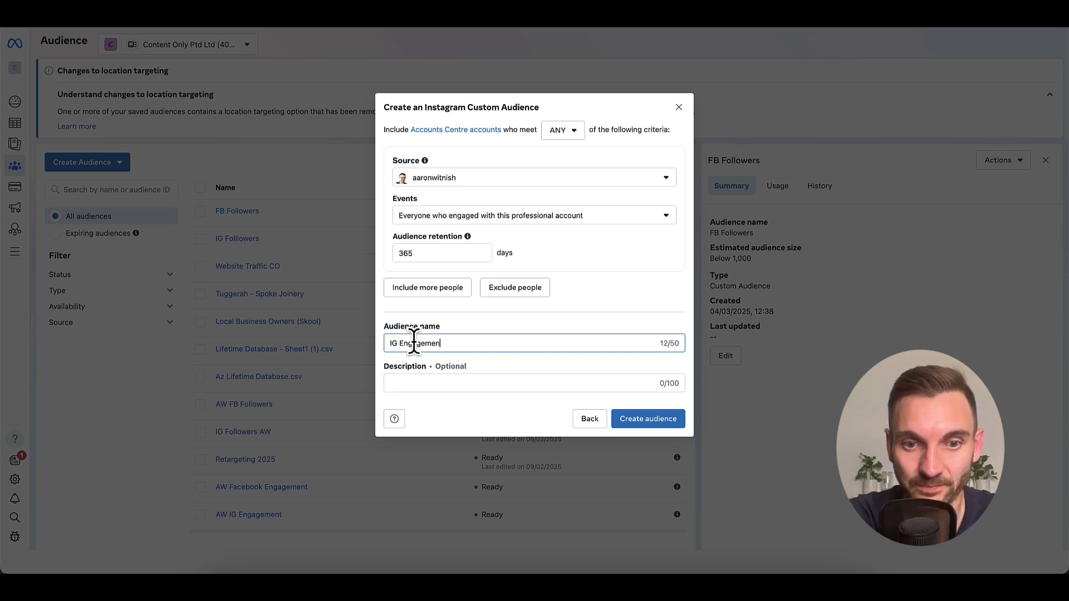
left_click(642, 426)
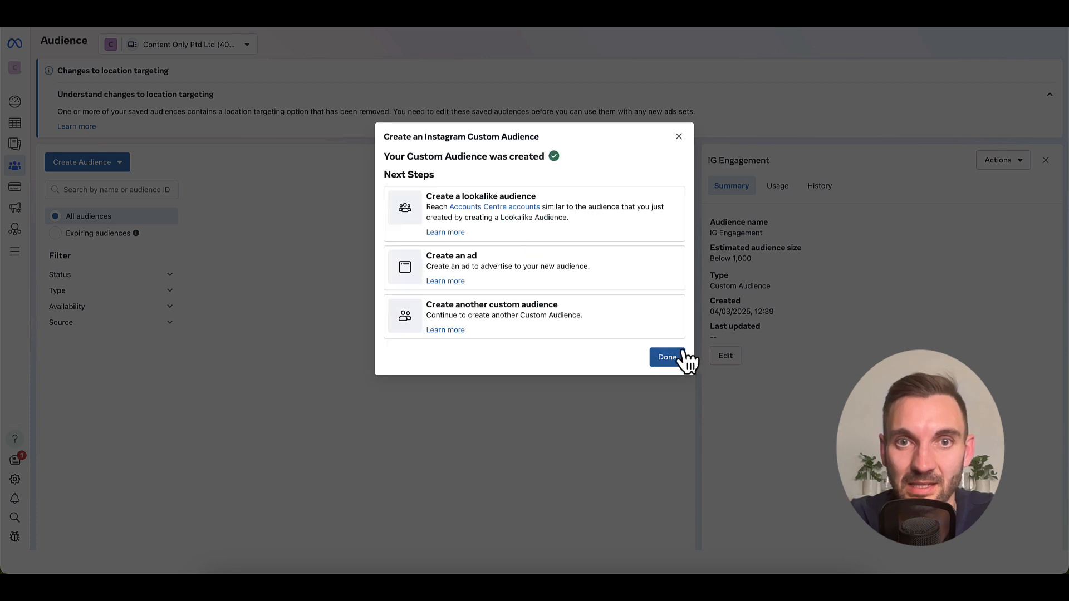
left_click(667, 358)
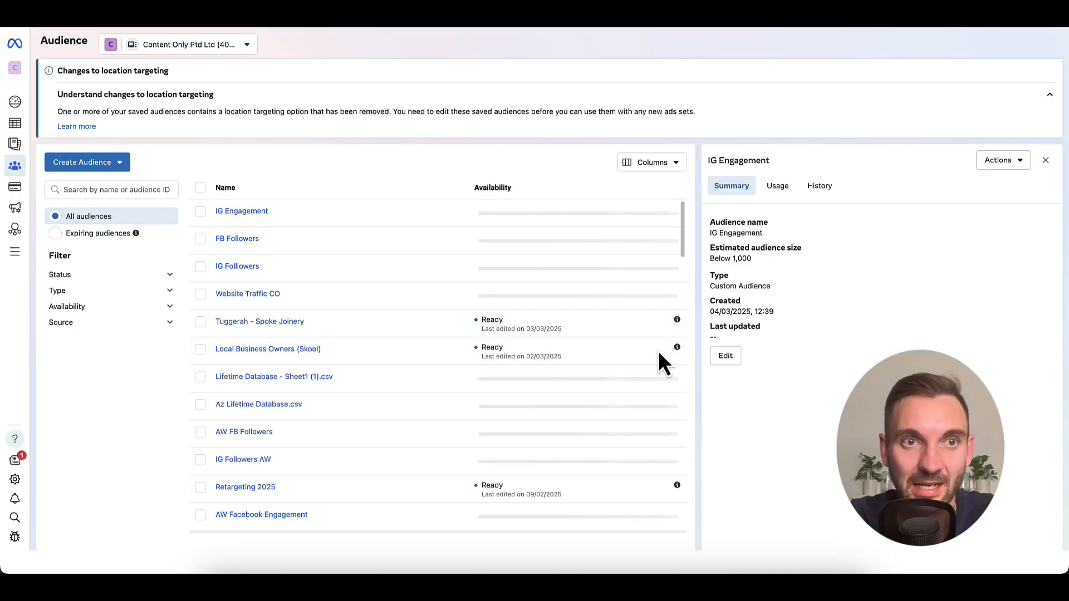
Step: Start another custom audience with Facebook Page as its source
left_click(104, 166)
left_click(94, 189)
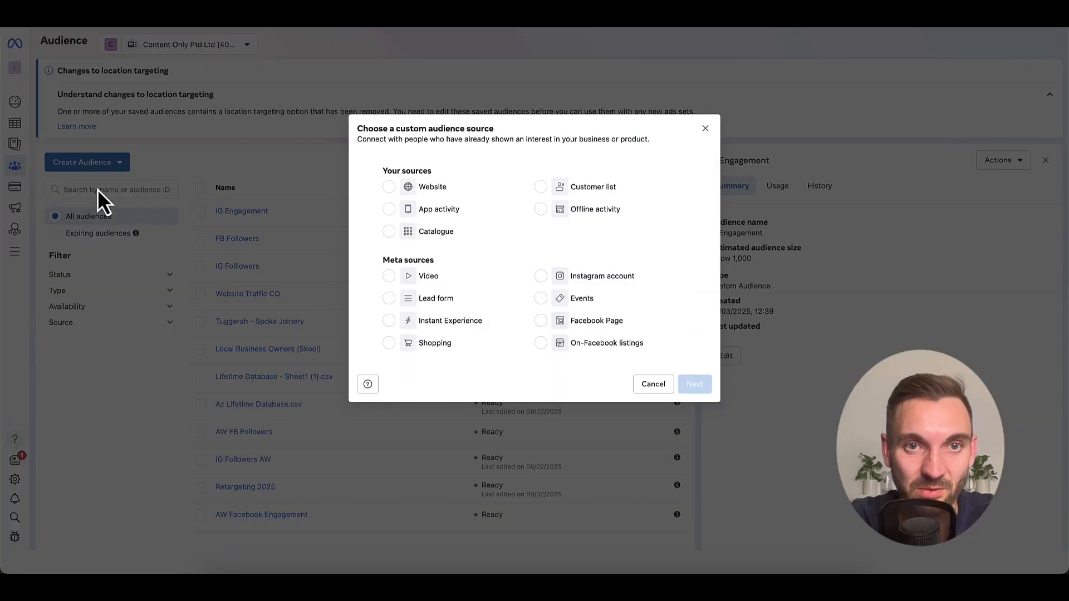
left_click(576, 321)
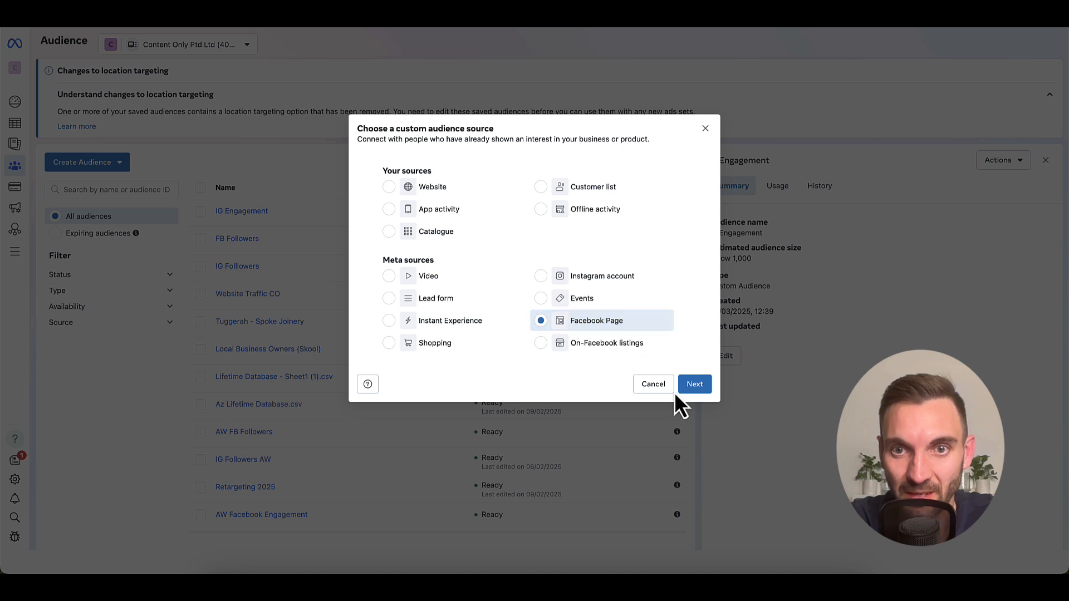
left_click(693, 389)
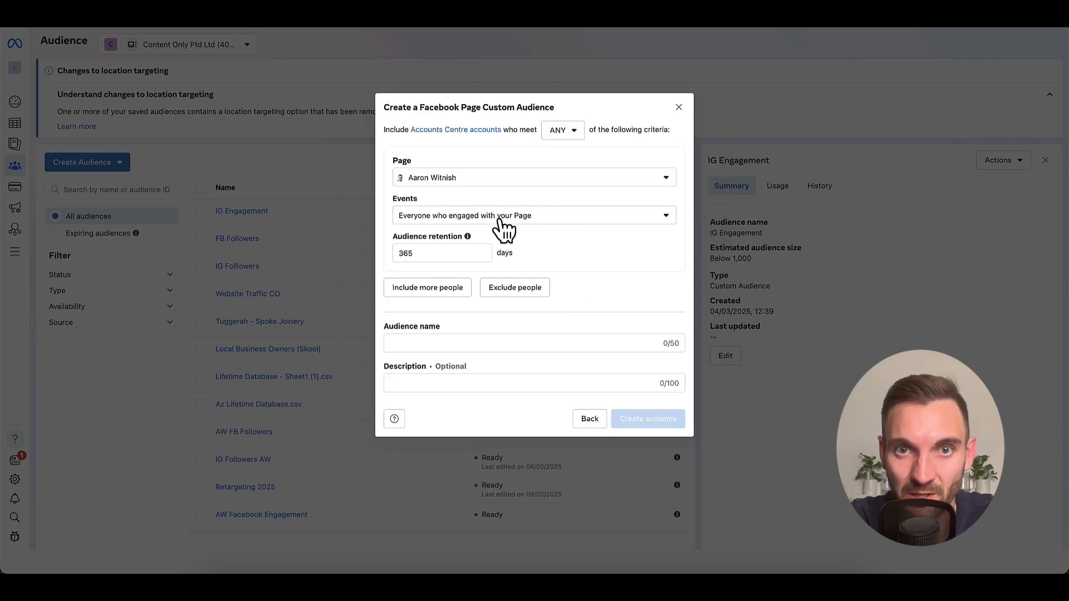
Step: Name the Page engagement audience "FB Engagement", keep the 365-day retention, create it and close the follow-up suggestions
left_click(451, 340)
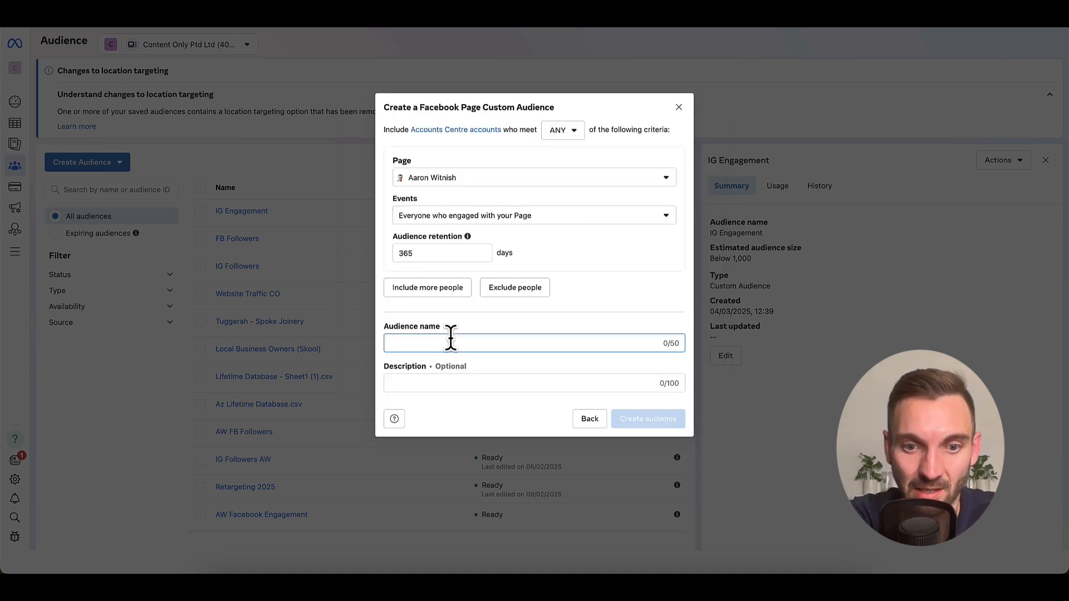
type("FB Engagement")
left_click(403, 253)
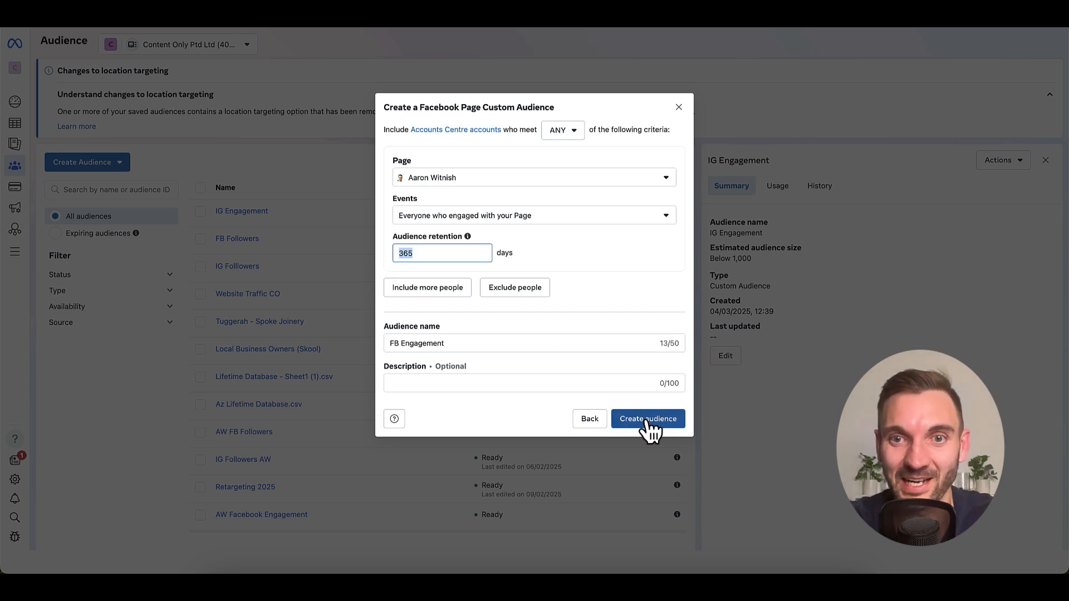
left_click(648, 422)
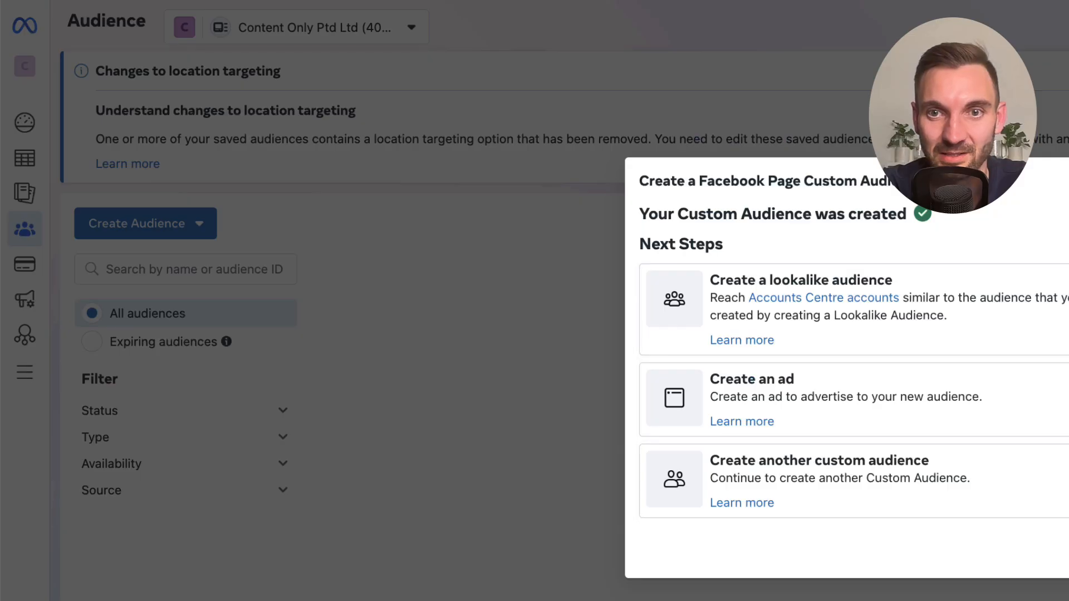
left_click(1067, 557)
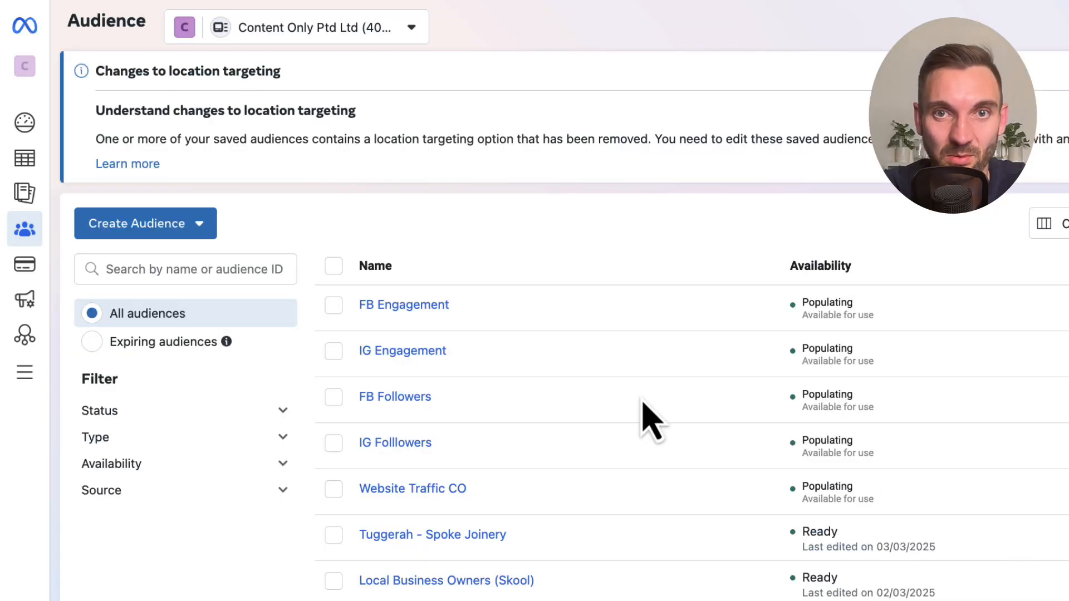
left_click(172, 228)
mouse_move(172, 309)
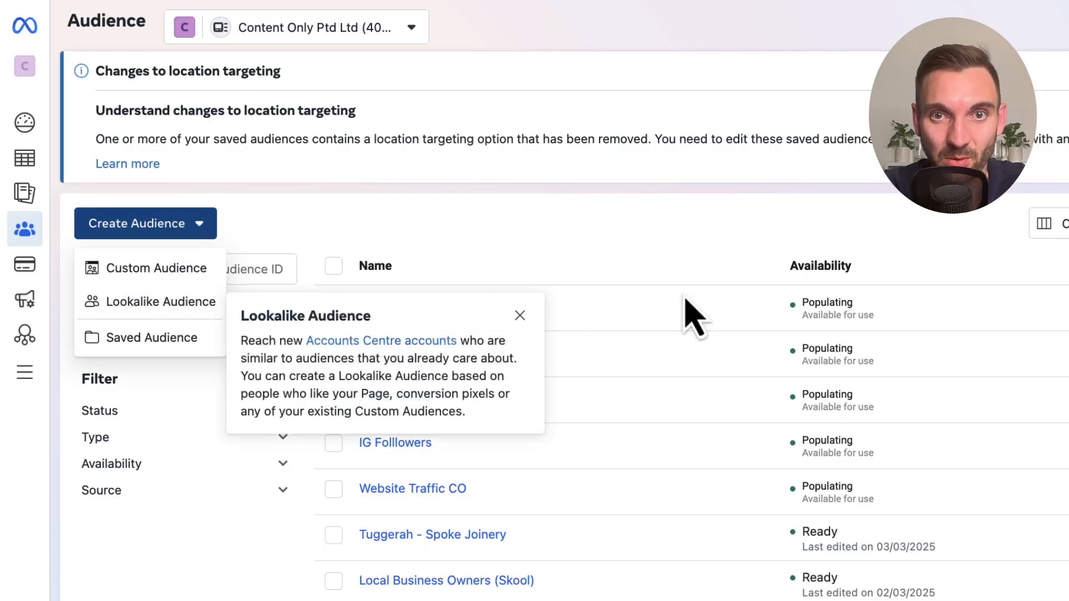
left_click(665, 228)
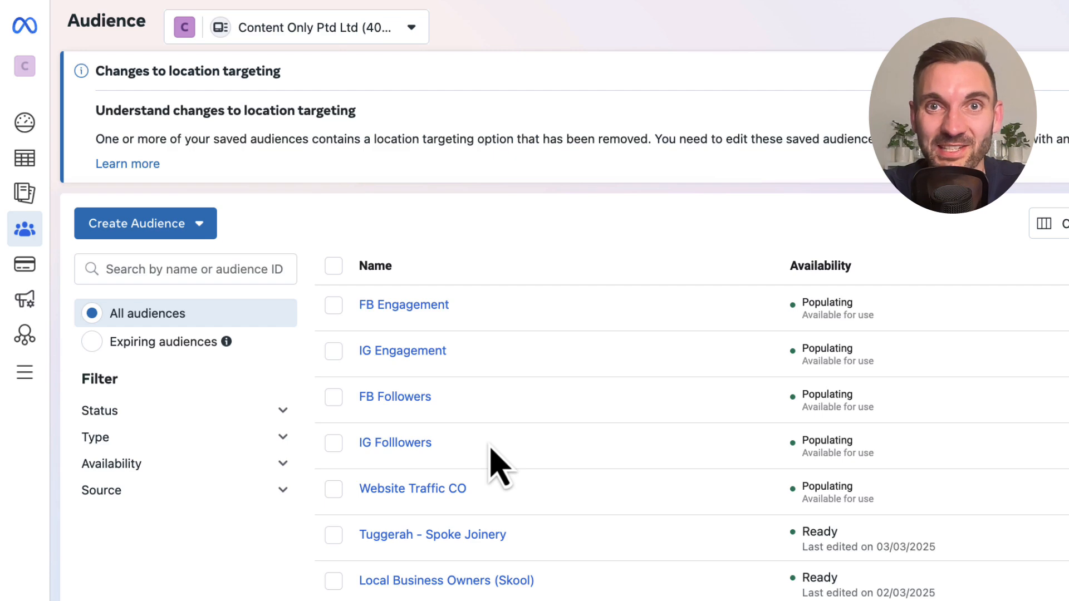
mouse_move(438, 347)
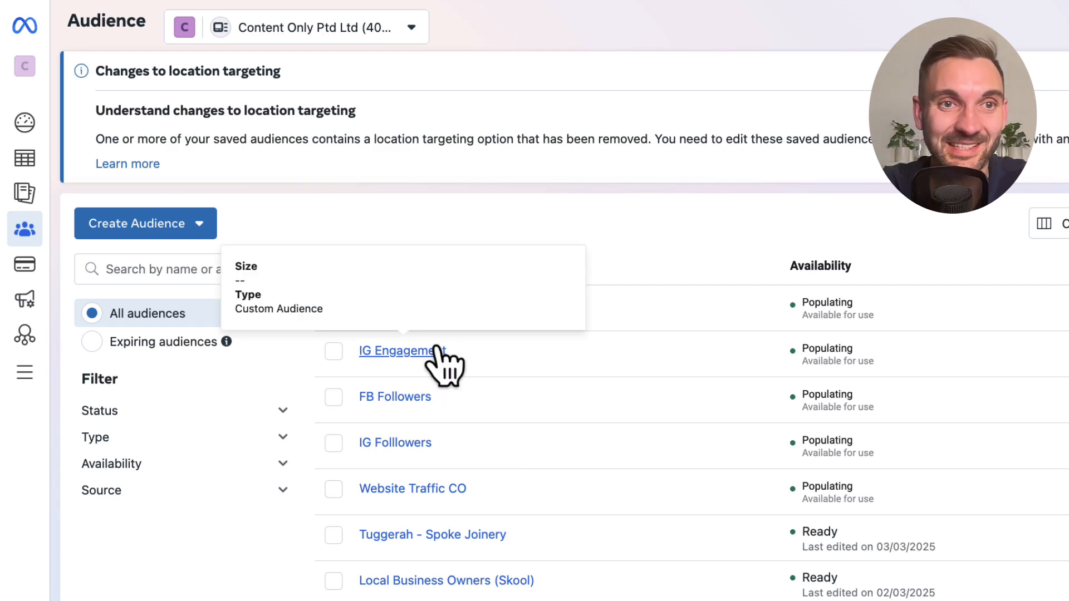
Step: Start a new saved audience and name it "Retargeting Audience"
left_click(181, 233)
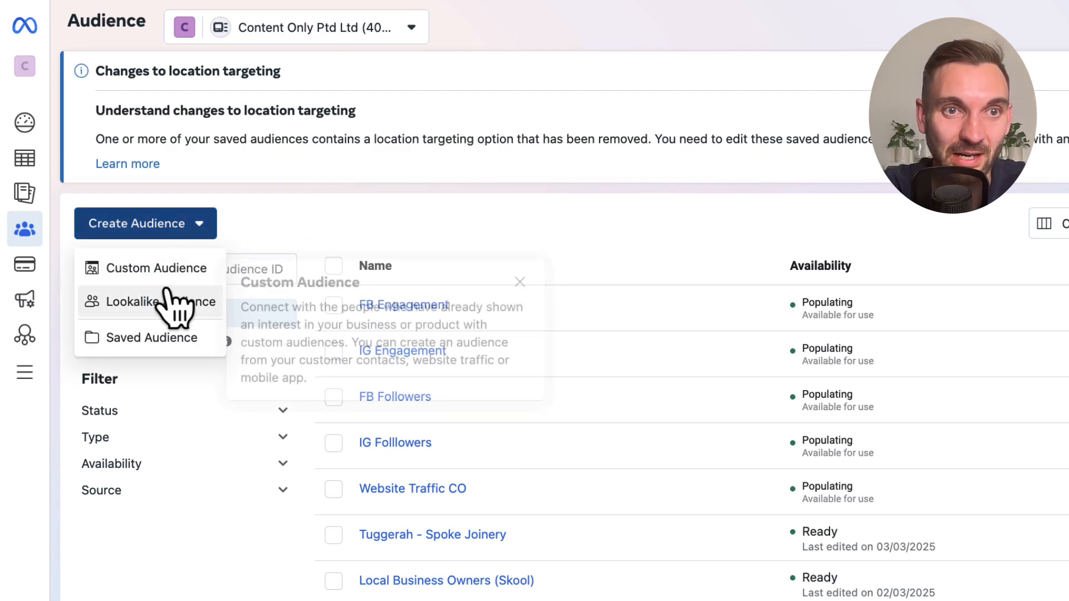
left_click(149, 338)
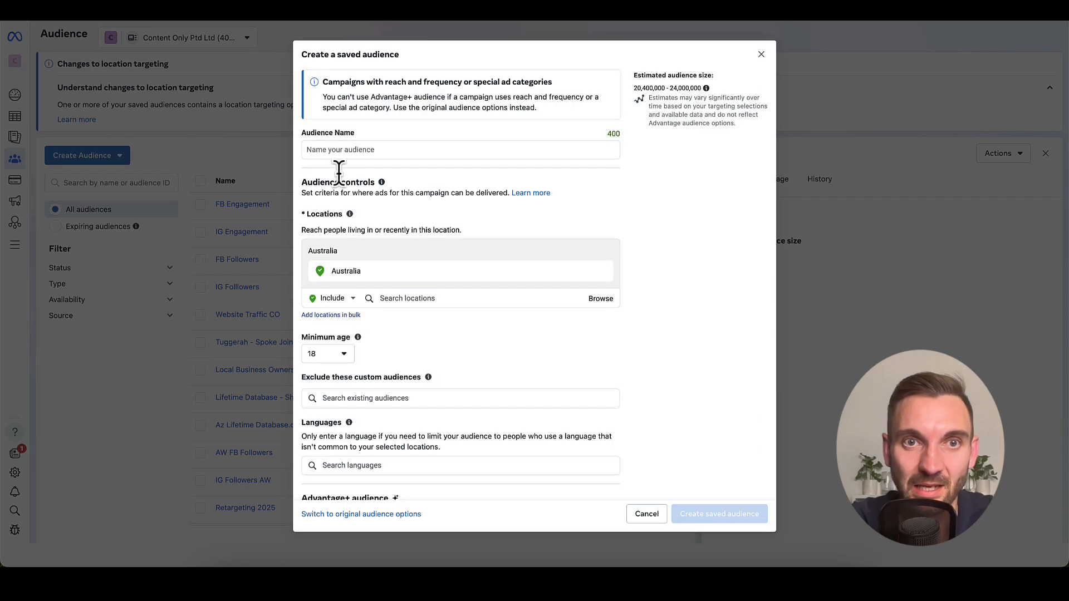
left_click(336, 148)
type("Retargeting Audience")
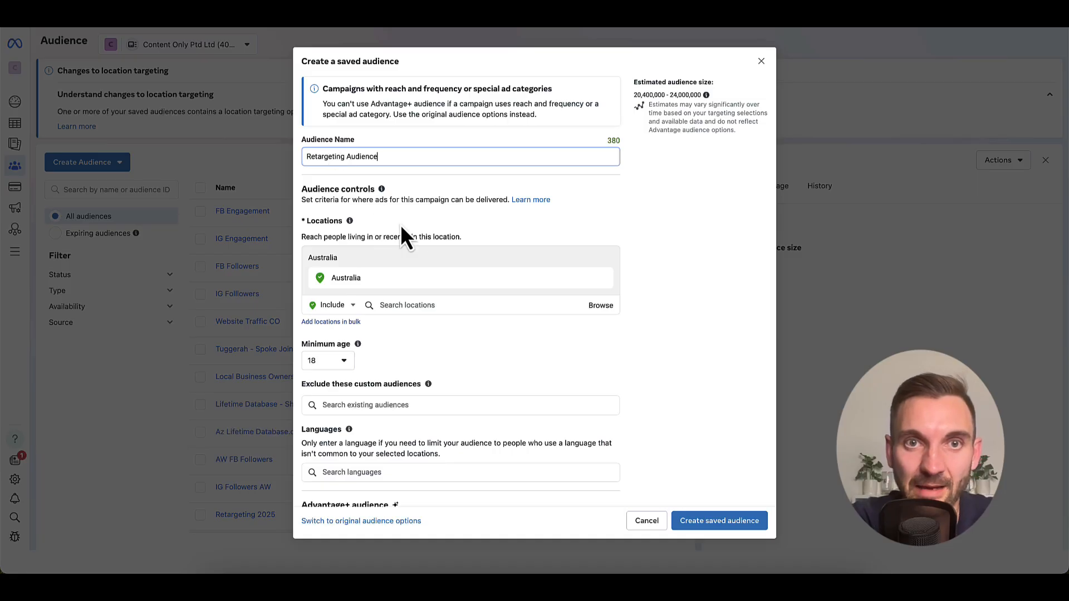
Step: Examine the saved audience's location targeting and map, keeping Australia as the included location
left_click(446, 305)
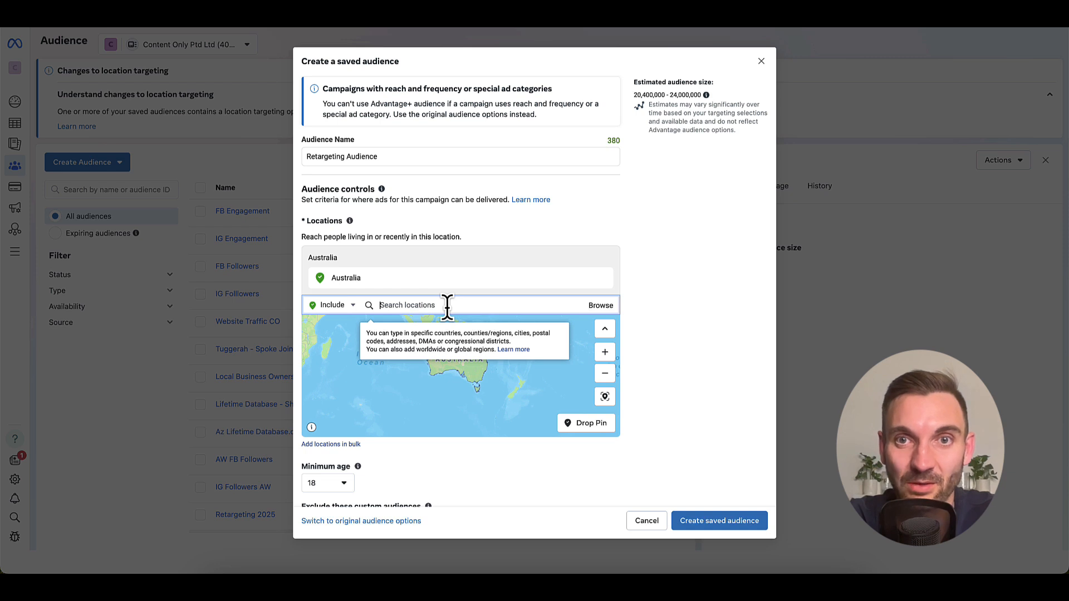
left_click(646, 207)
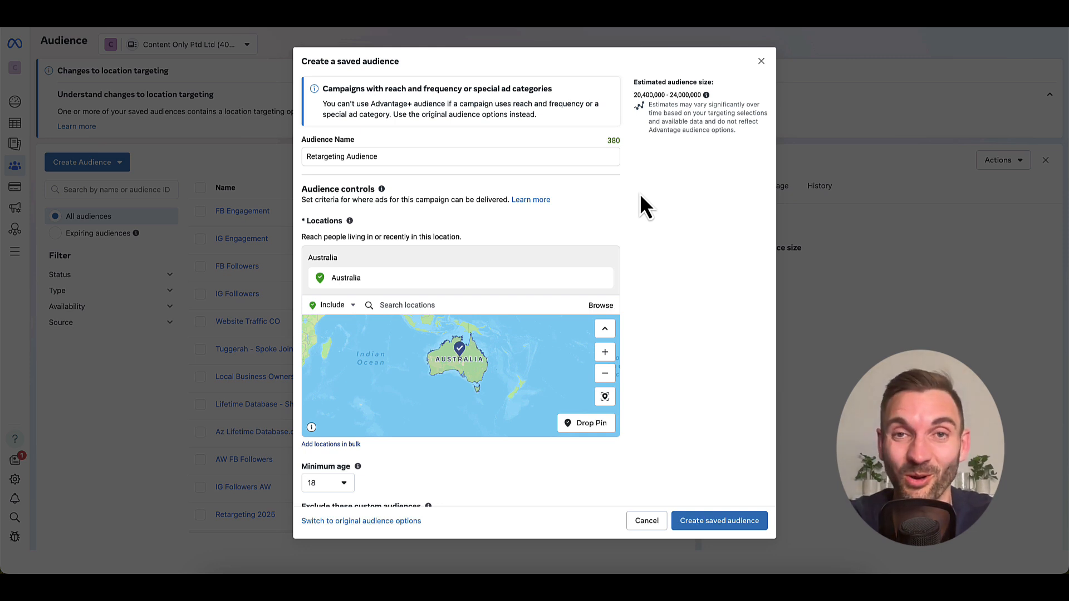
scroll(640, 196, "down", 3)
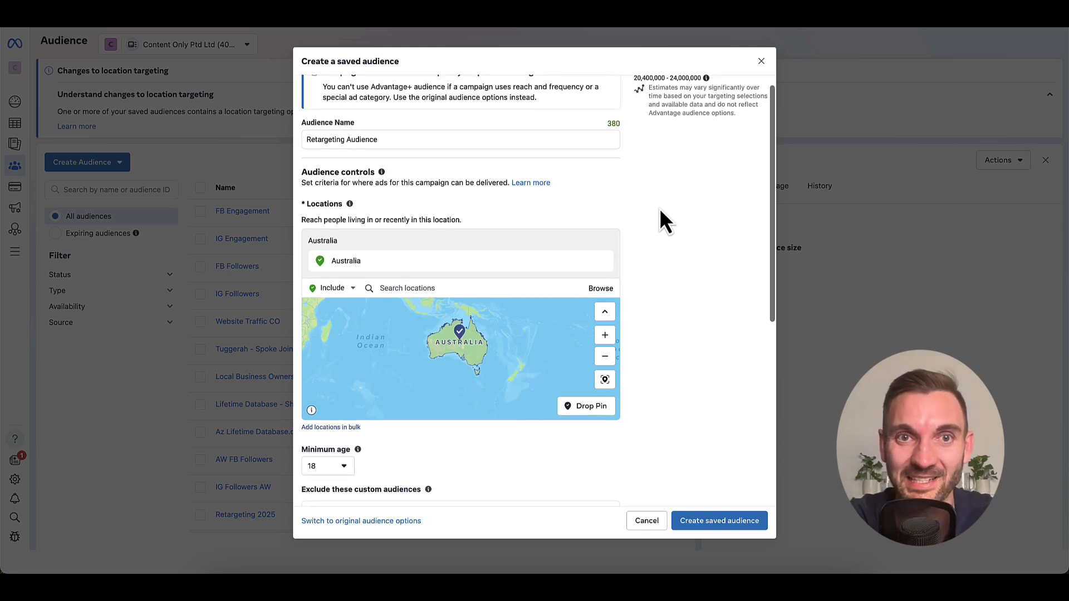
scroll(432, 378, "down", 1)
scroll(444, 353, "up", 2)
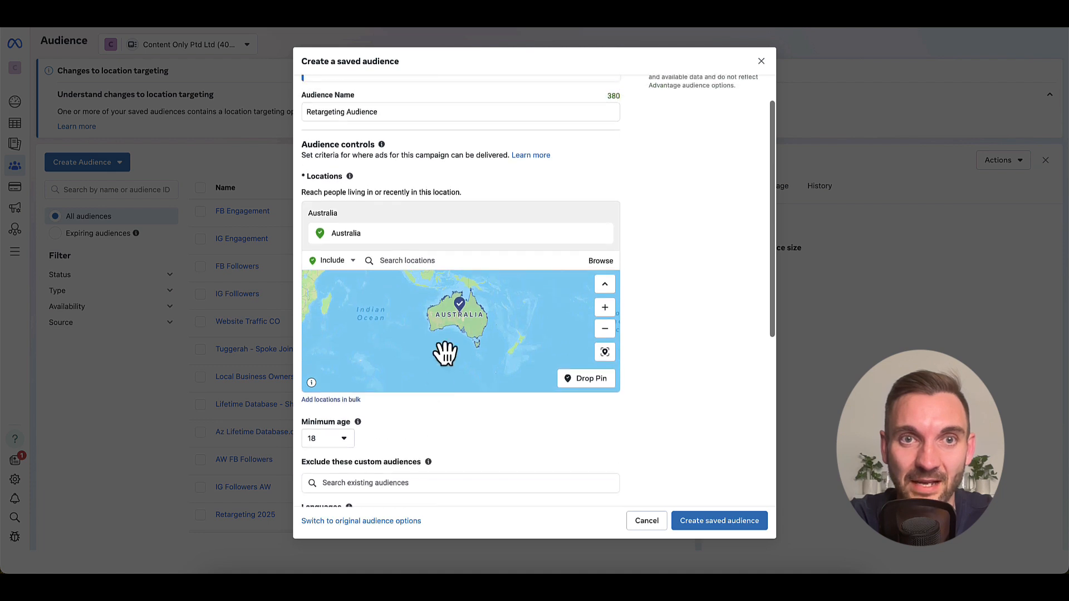
Step: Include the custom audiences FB Engagement, IG Engagement, FB Followers, IG Folllowers, Website Traffic CO and Lifetime Database - Sheet1 (1).csv in the saved audience
scroll(442, 412, "down", 4)
scroll(442, 412, "down", 3)
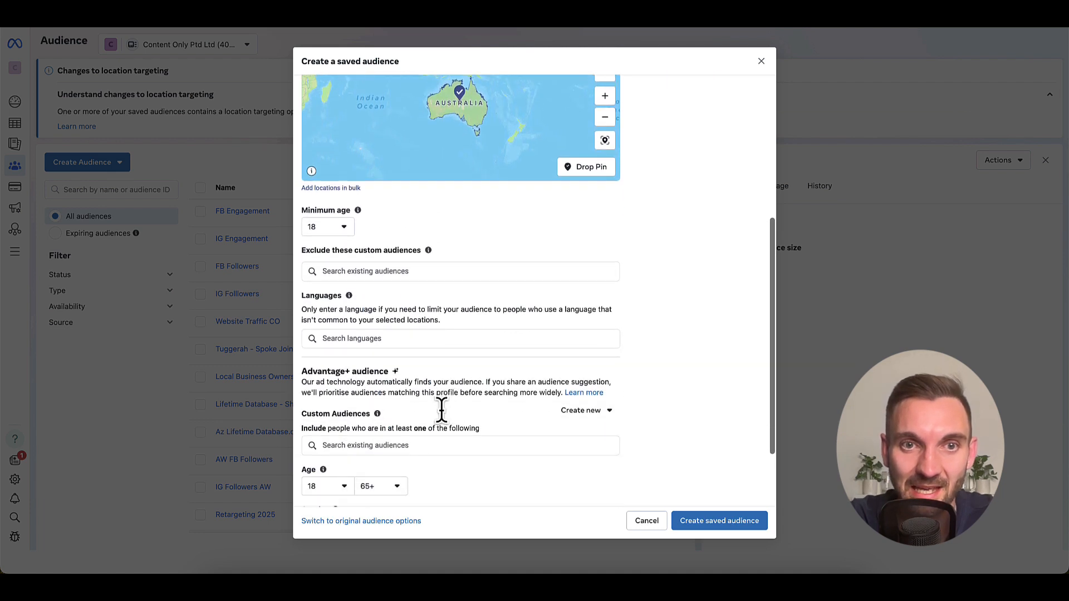
scroll(426, 306, "down", 2)
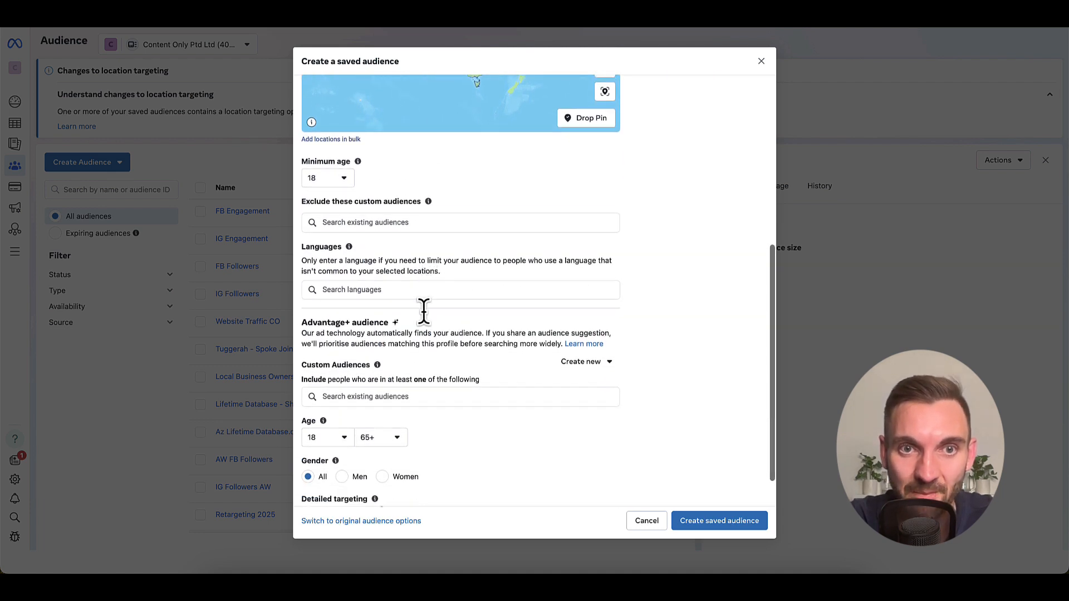
left_click(405, 347)
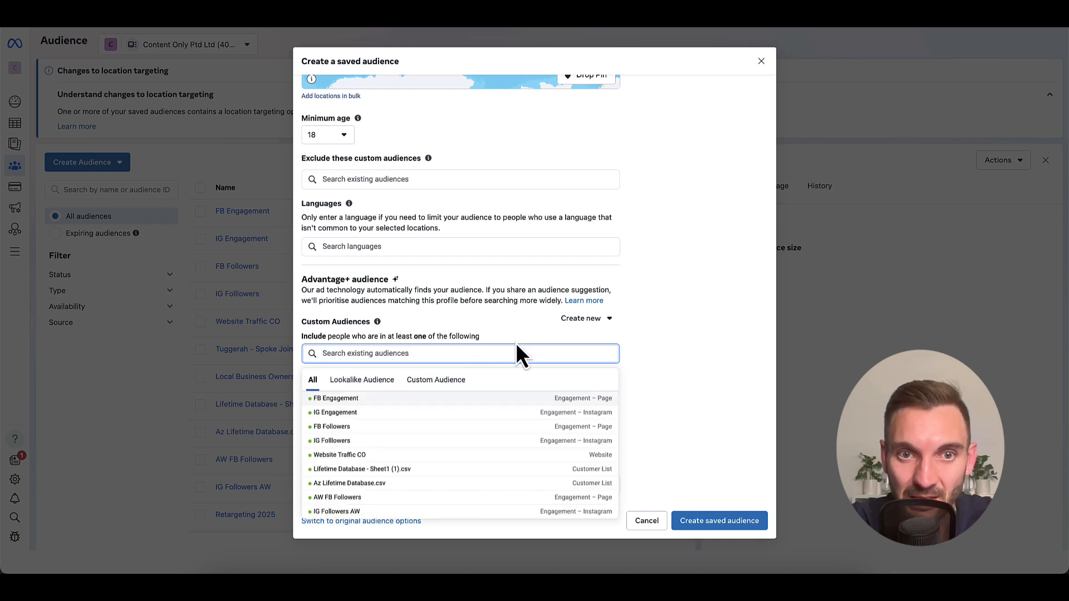
left_click(438, 402)
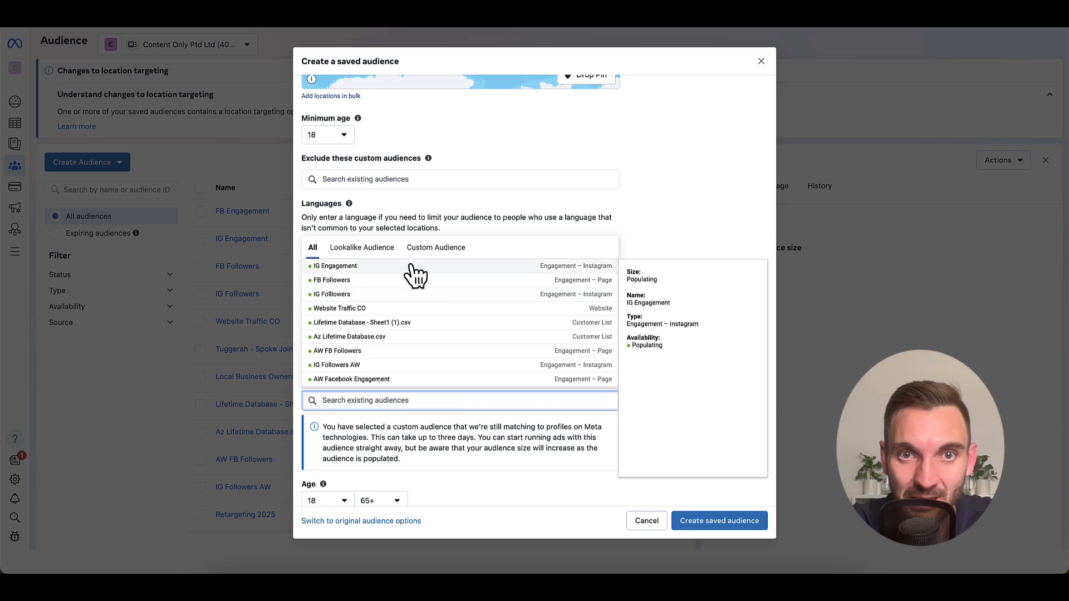
left_click(414, 275)
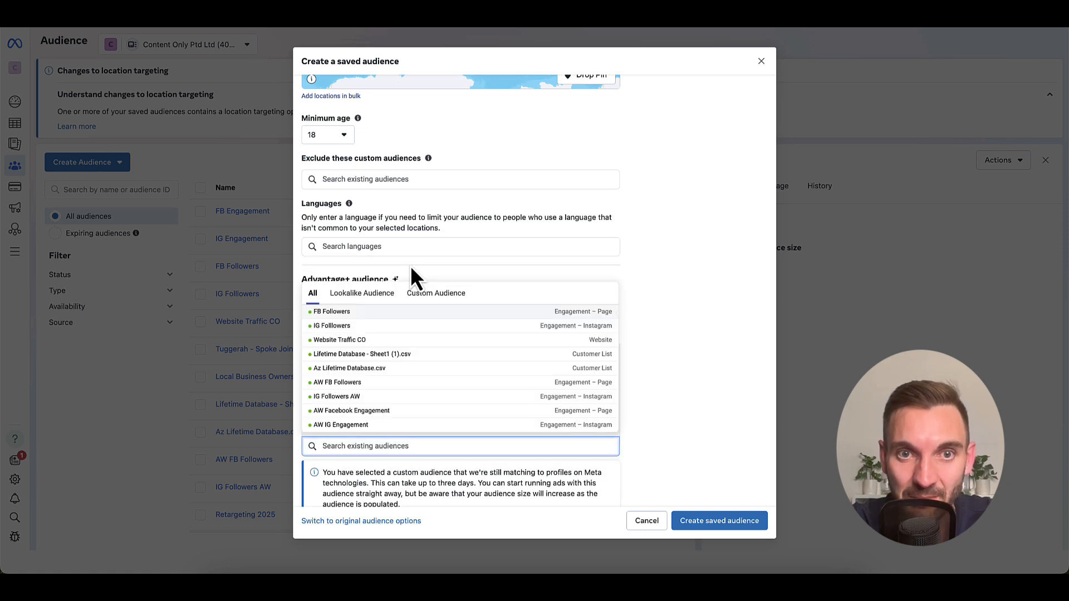
left_click(394, 314)
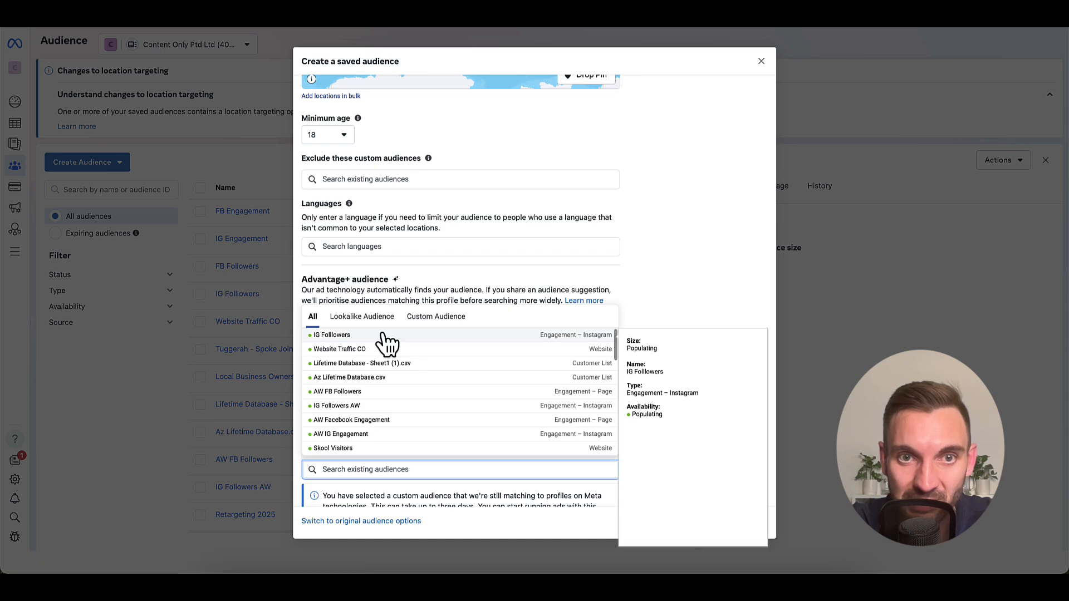
left_click(384, 336)
left_click(374, 359)
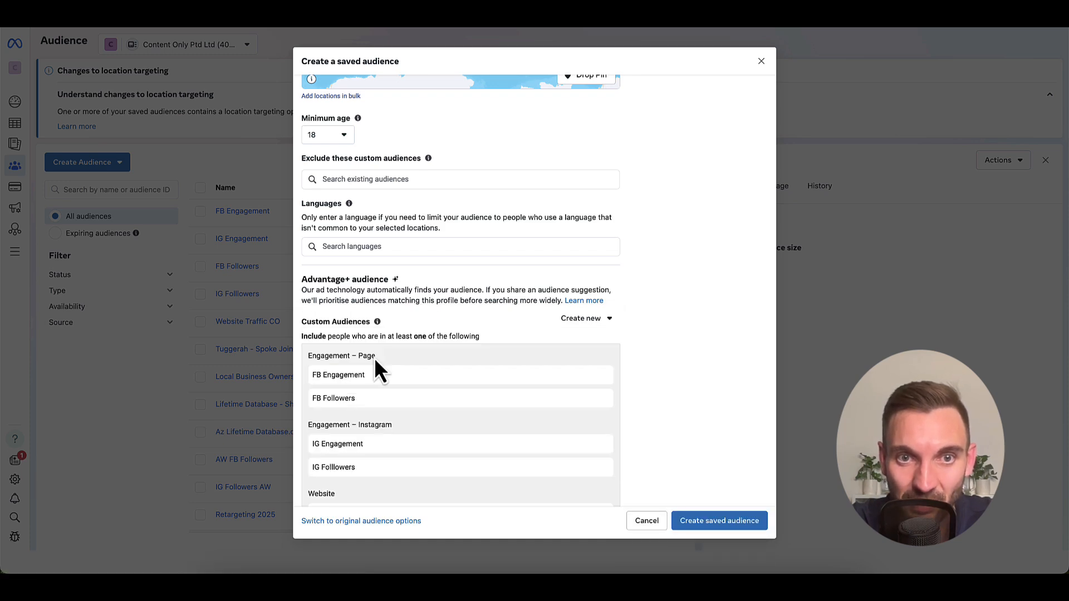
left_click(378, 434)
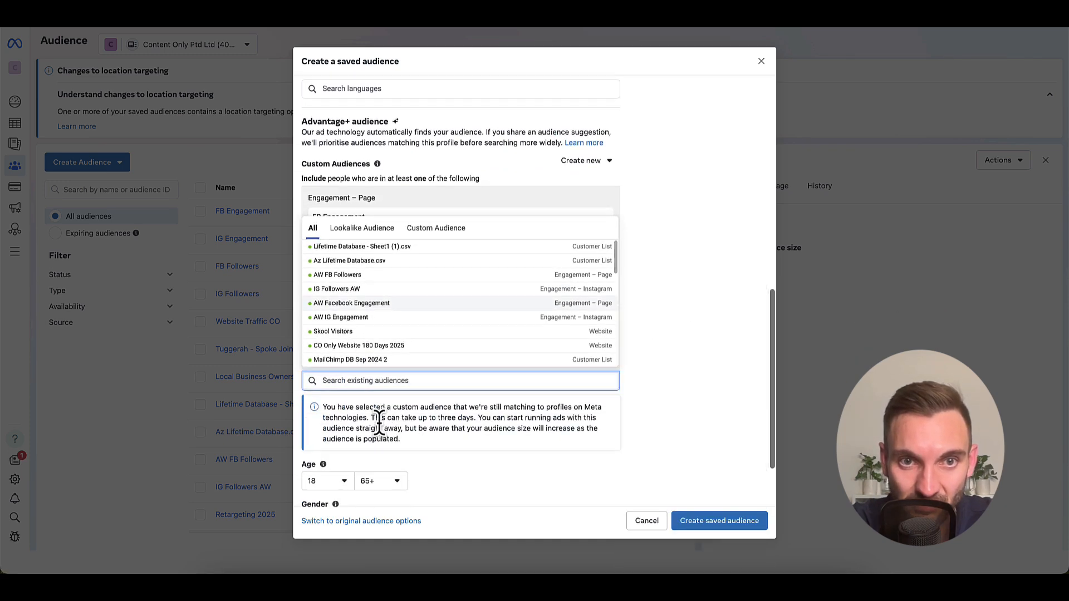
left_click(382, 247)
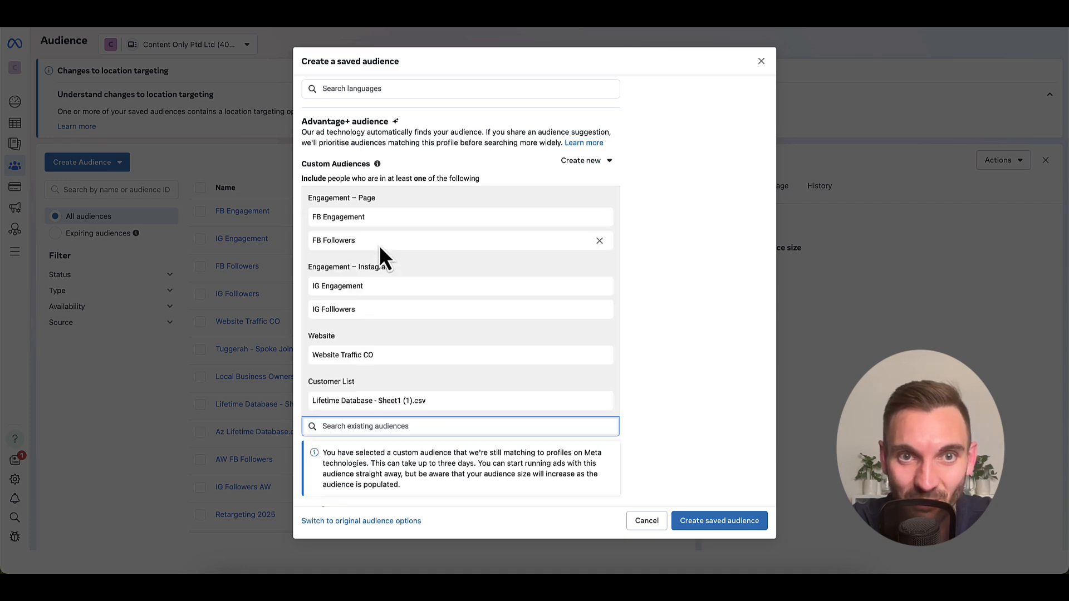
left_click(638, 284)
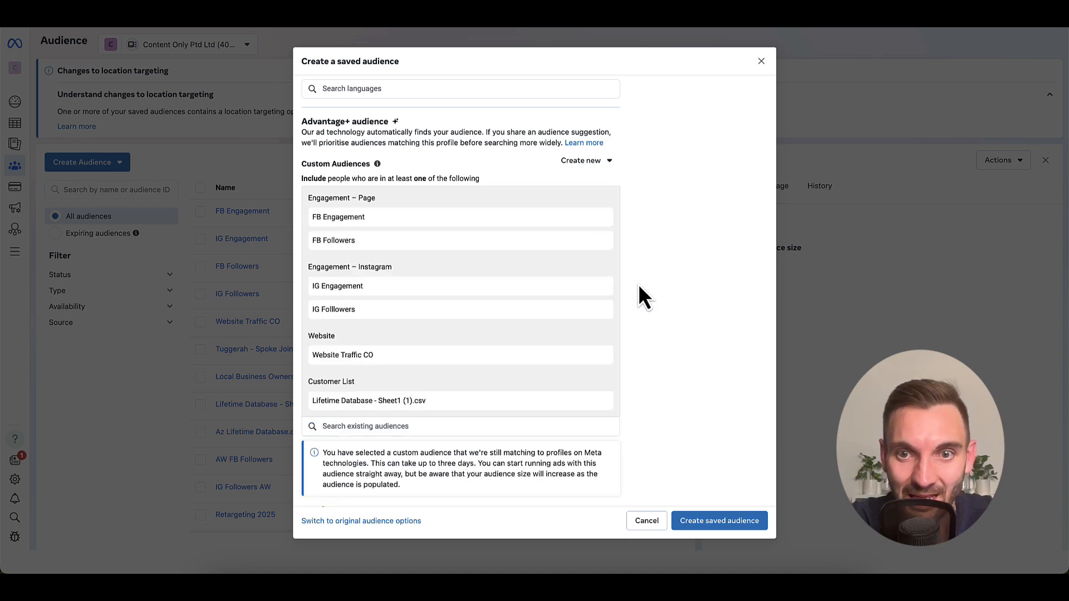
Step: Review the Retargeting Audience settings, create the saved audience and select it in the audience list
scroll(638, 284, "up", 15)
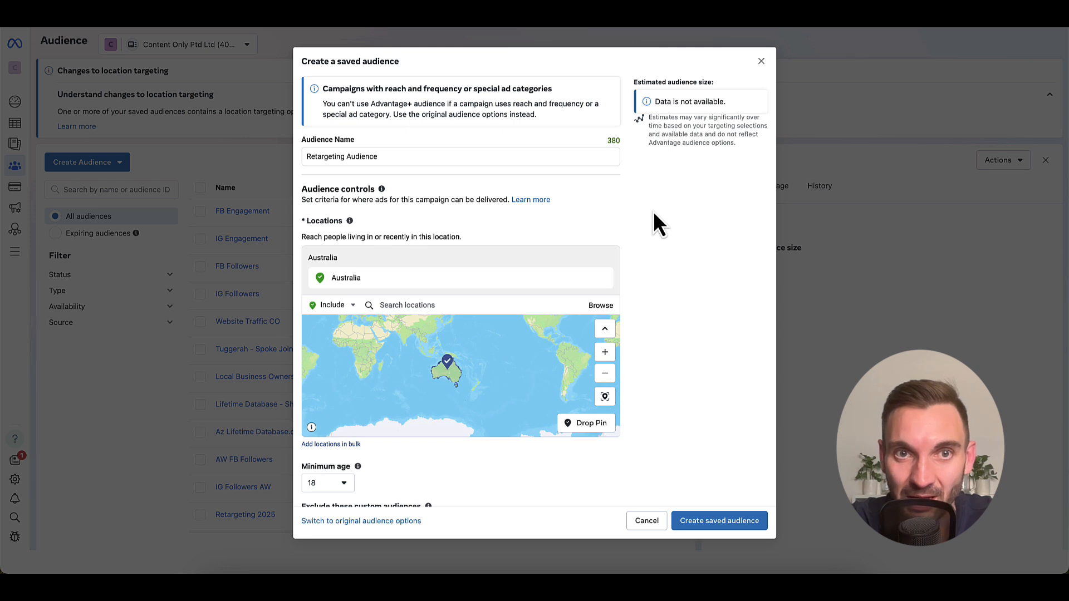
left_click_drag(403, 157, 304, 157)
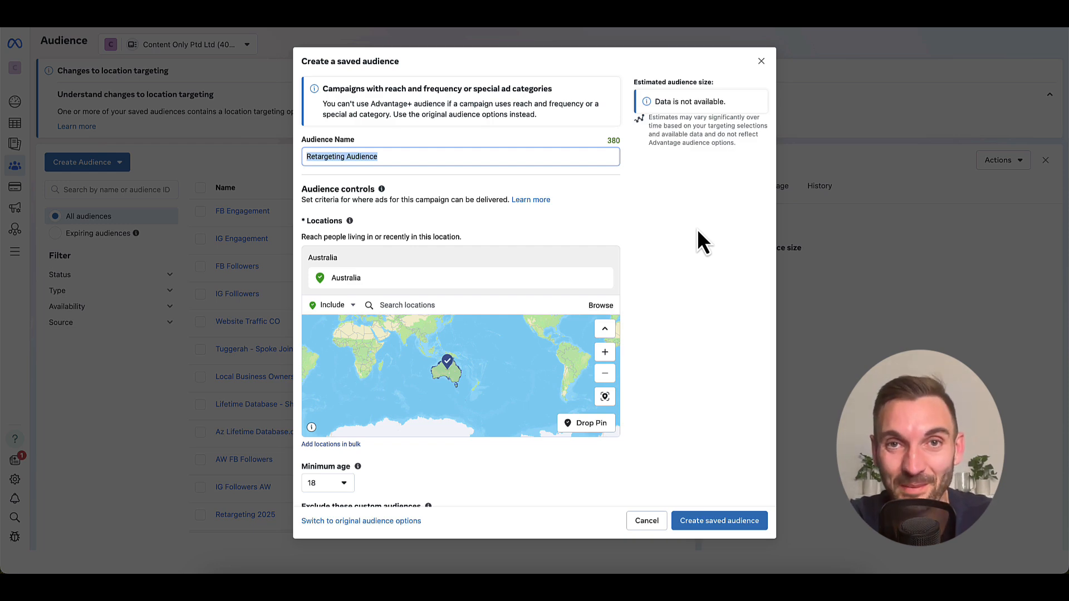
scroll(690, 249, "down", 6)
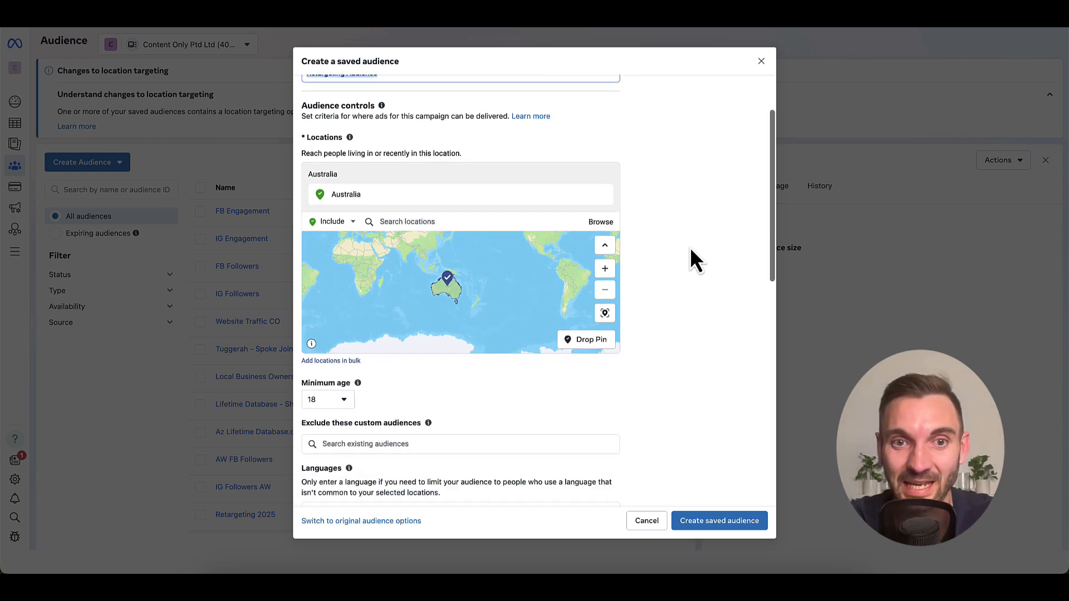
scroll(690, 247, "down", 5)
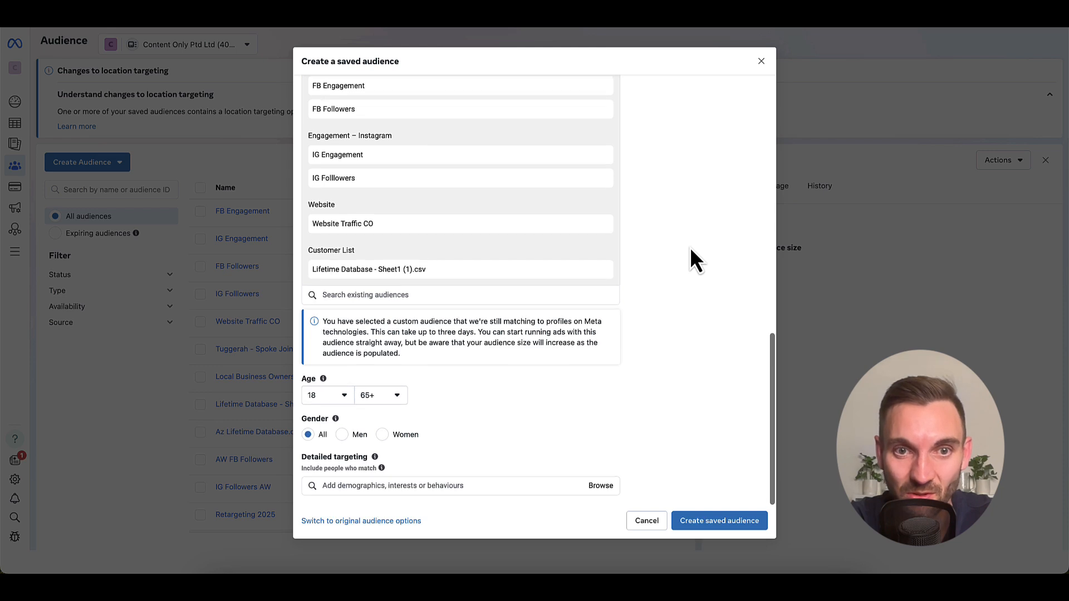
left_click(703, 524)
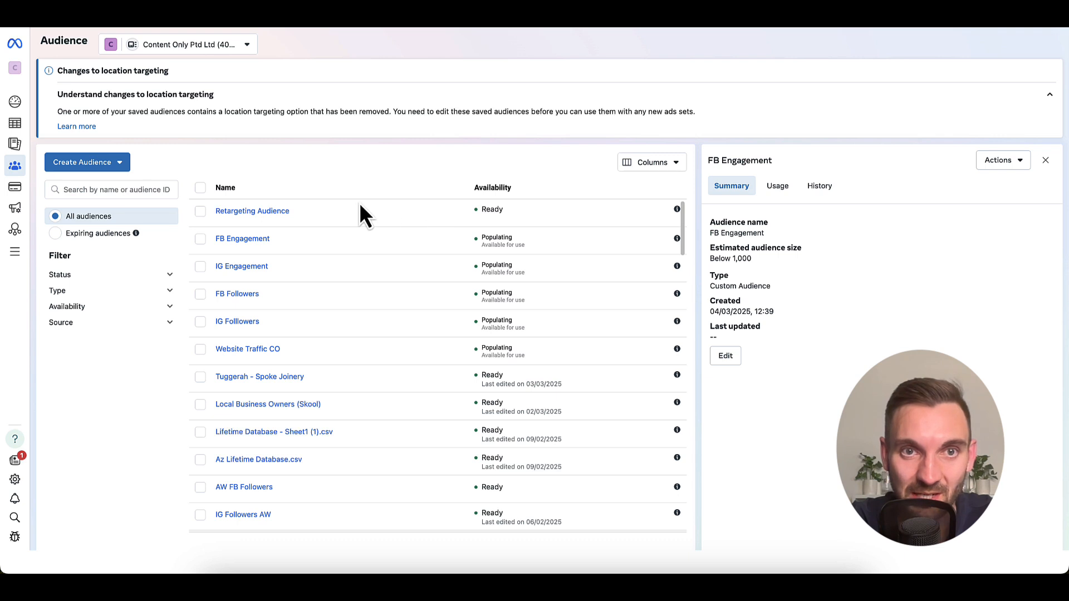
left_click(201, 212)
left_click(292, 165)
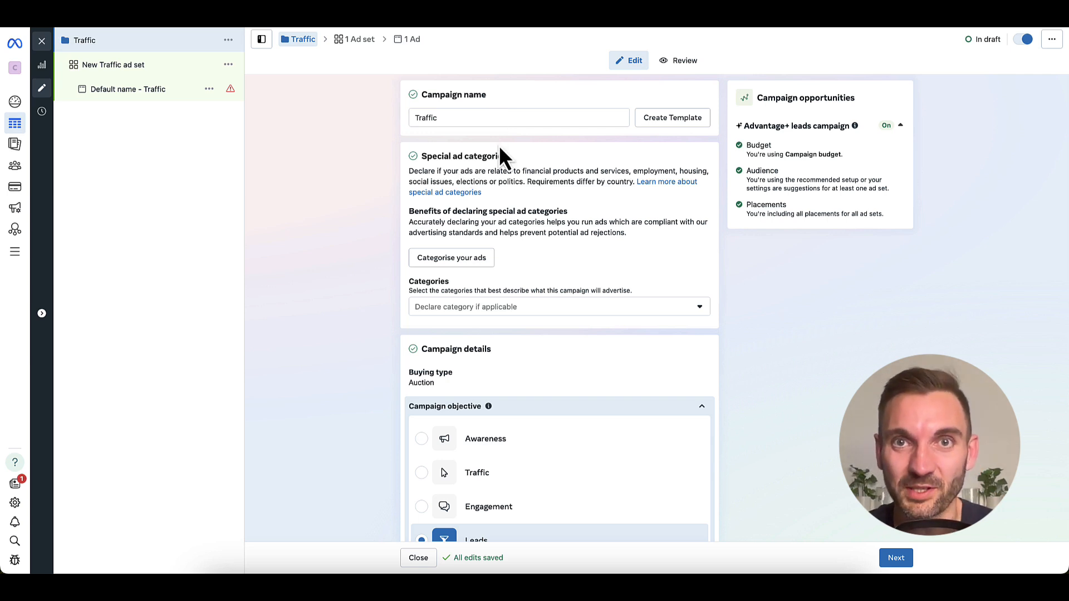
Step: Examine the Traffic campaign's special ad categories and objective options, keeping the Leads objective
scroll(496, 157, "down", 1)
scroll(496, 157, "up", 1)
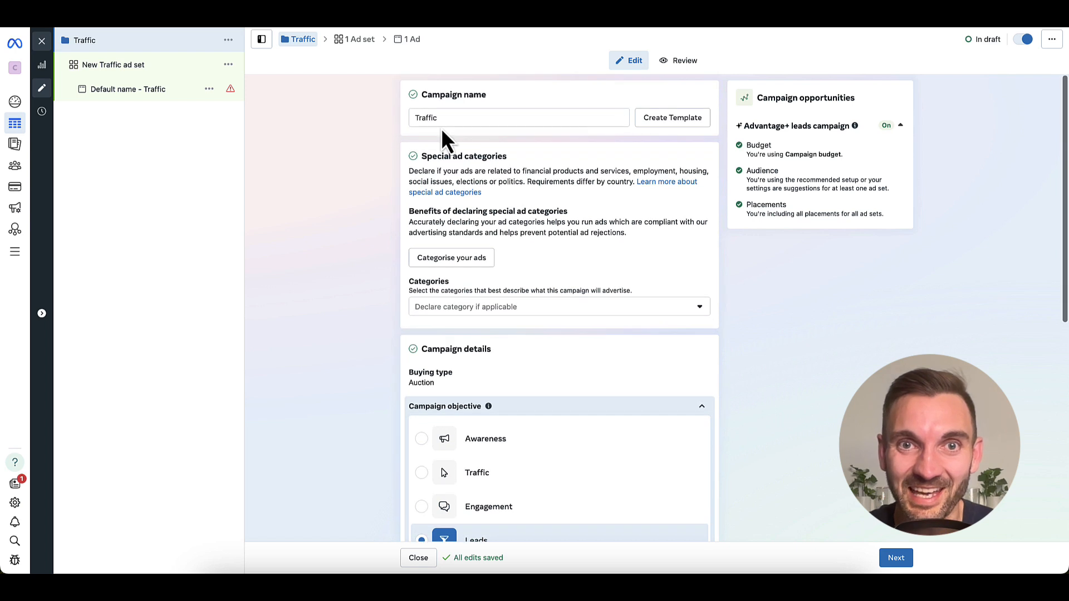
scroll(458, 180, "down", 3)
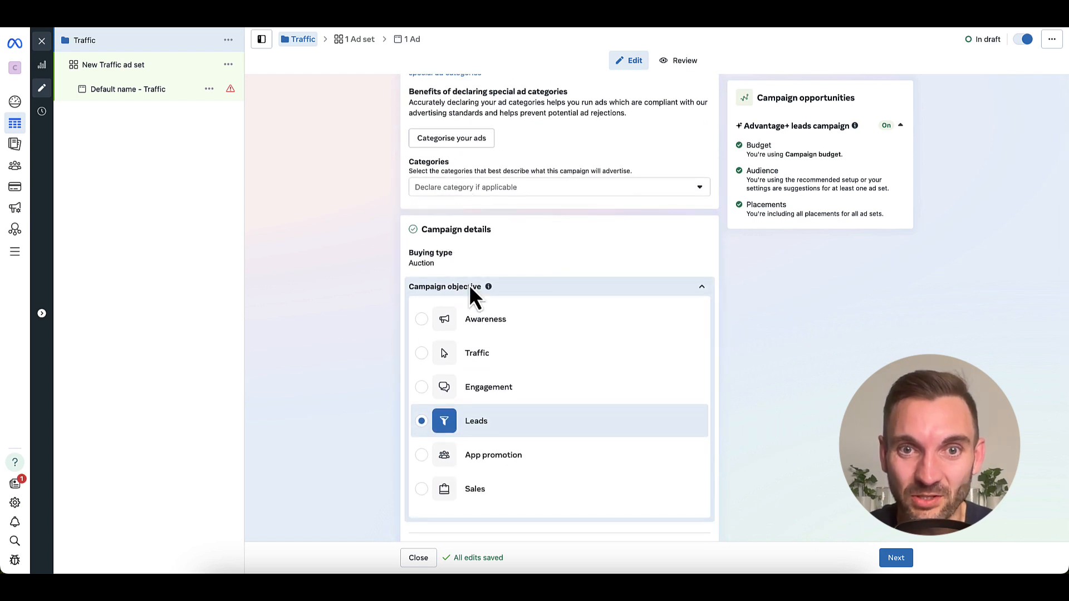
scroll(492, 368, "down", 1)
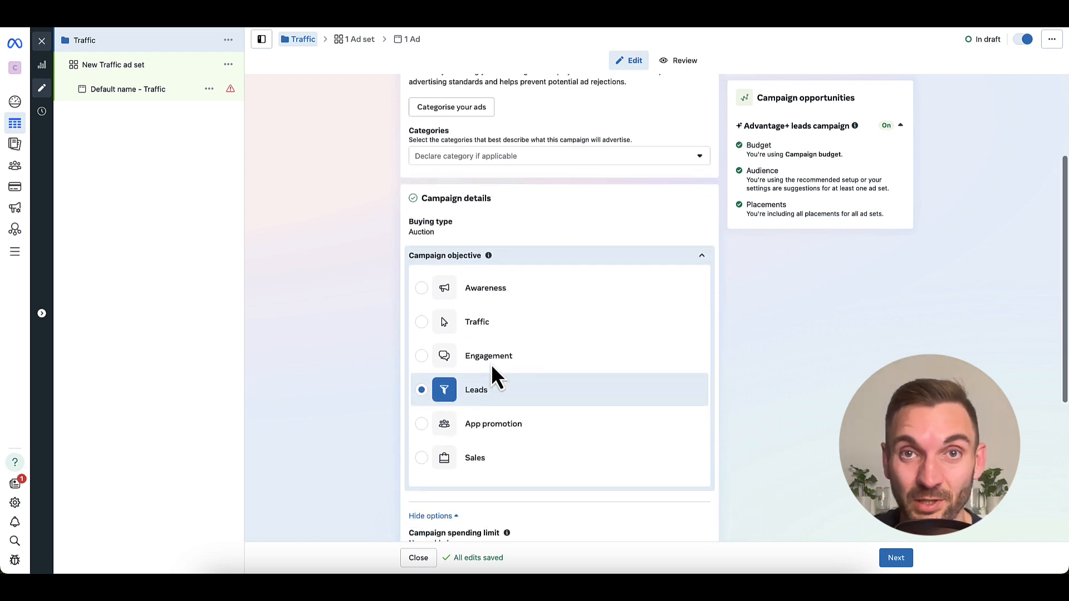
scroll(489, 390, "down", 1)
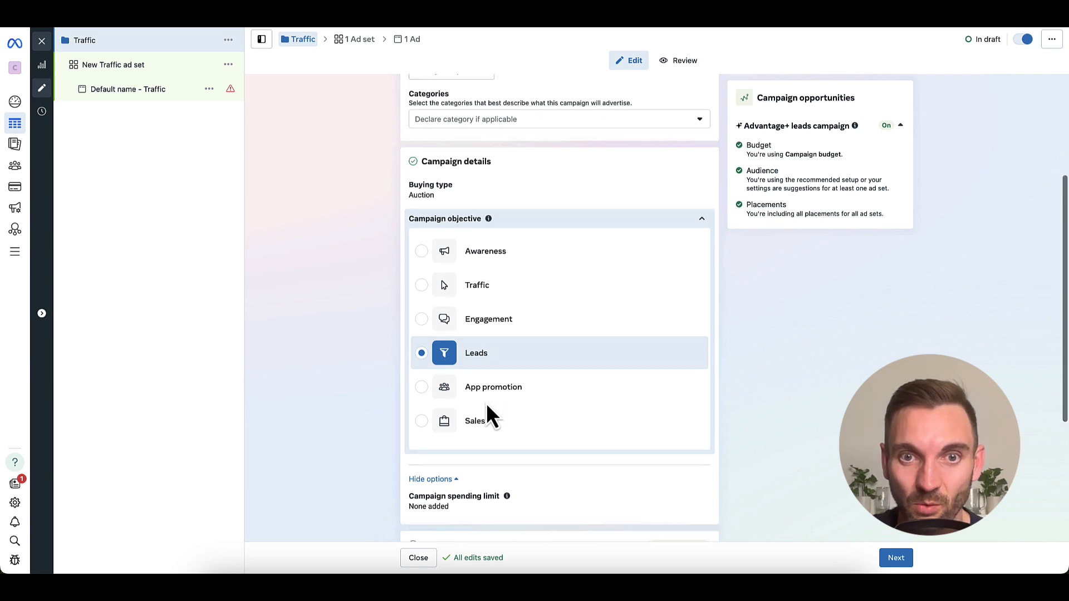
left_click(451, 402)
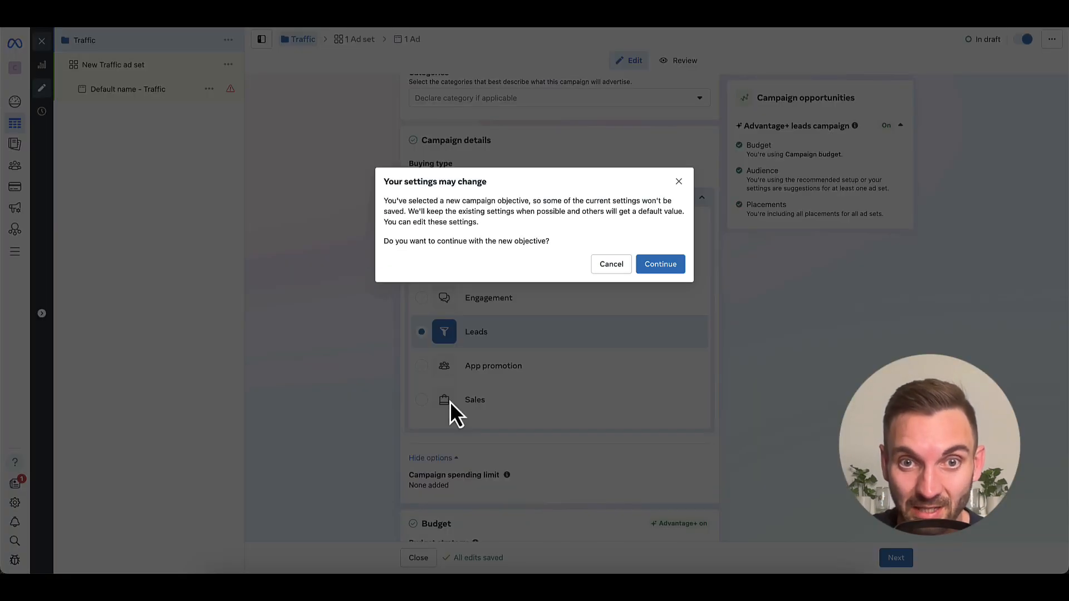
left_click(679, 183)
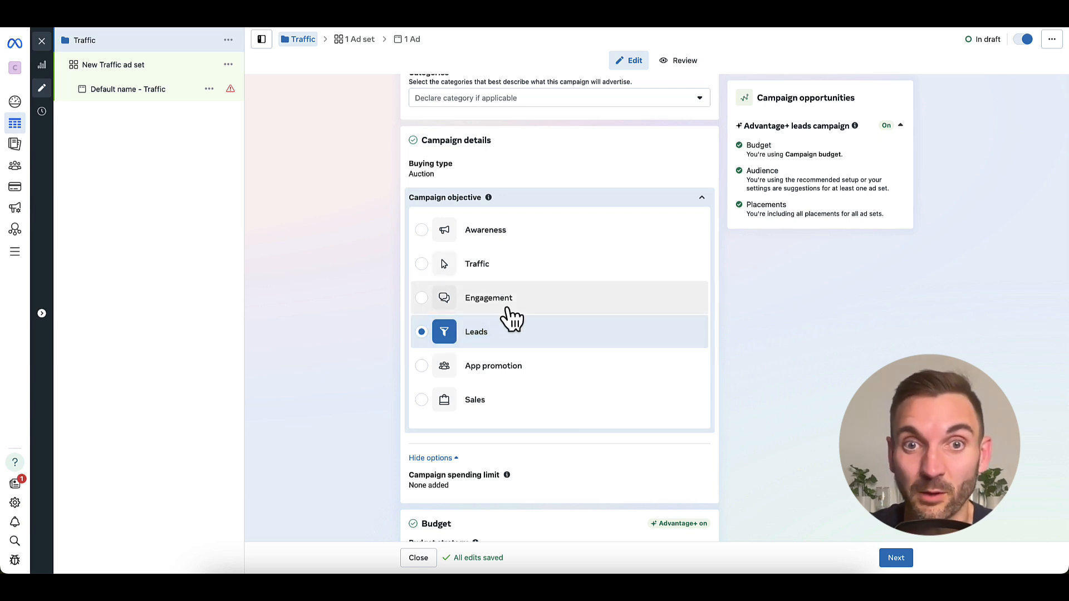
mouse_move(512, 301)
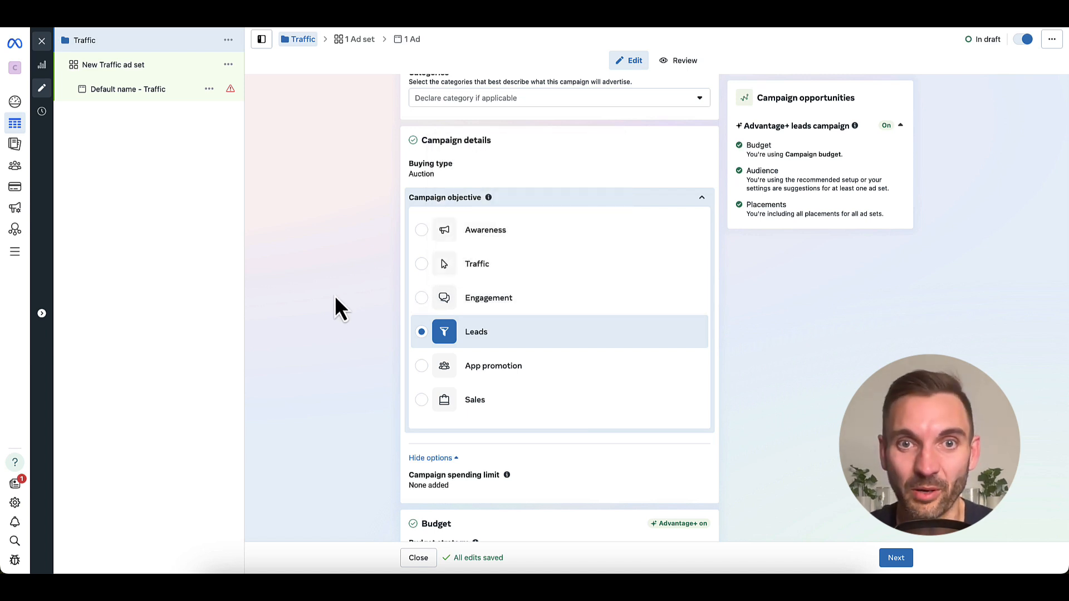
Step: Review the campaign's budget strategy and budget type, keep the $3.00 daily campaign budget and continue to the ad set
scroll(721, 335, "down", 2)
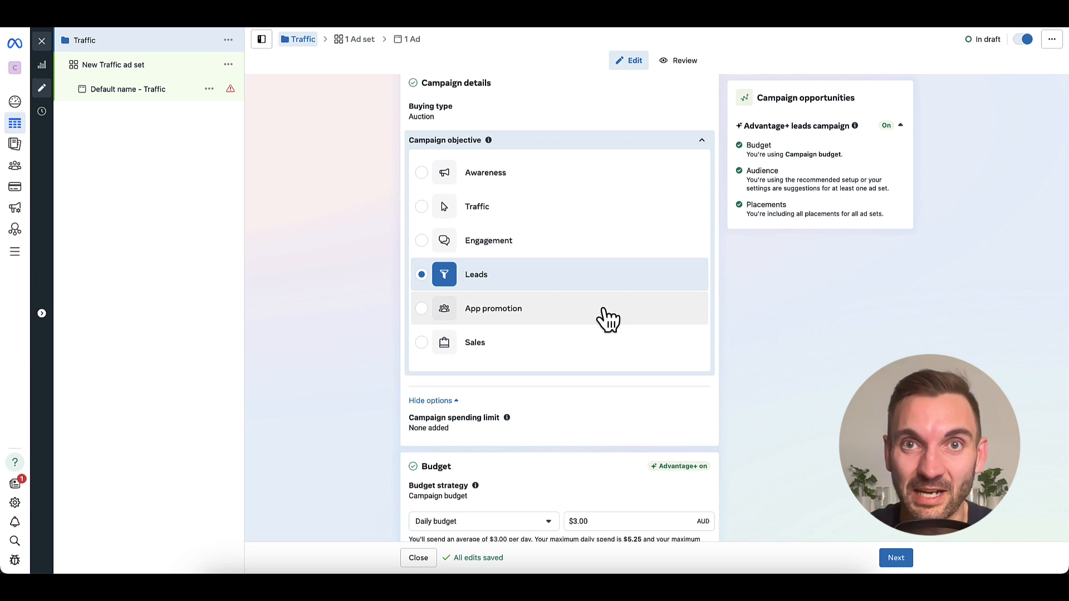
scroll(607, 314, "down", 1)
scroll(608, 319, "down", 4)
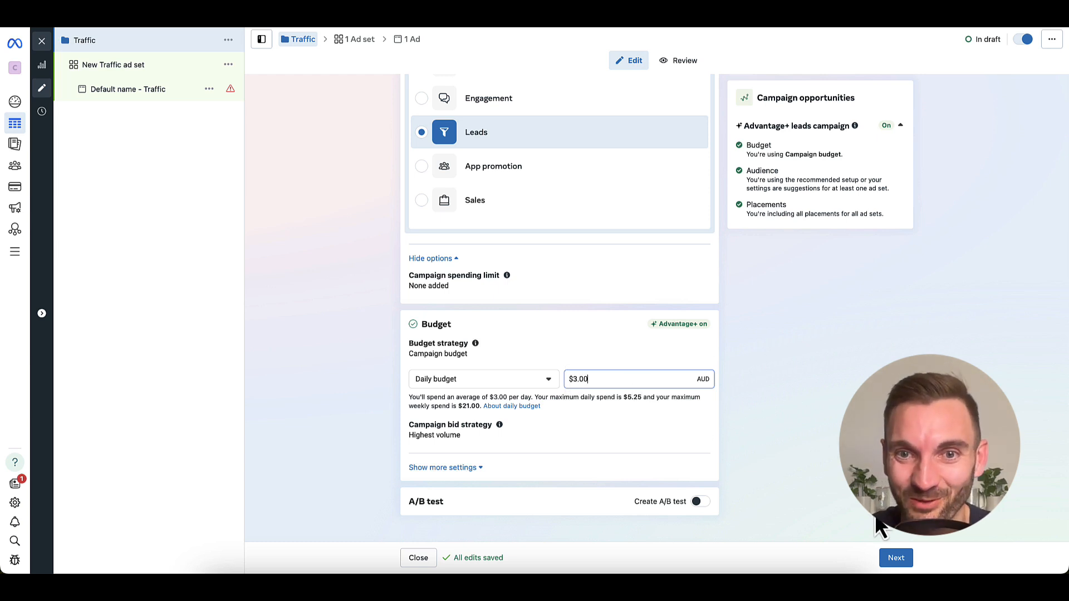
left_click_drag(602, 379, 564, 380)
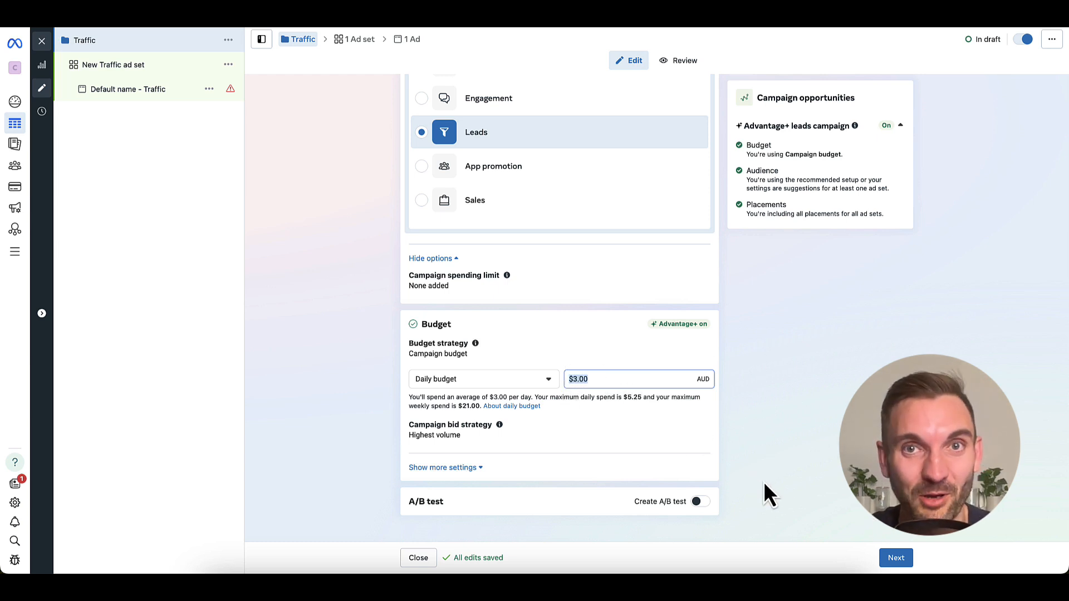
left_click(492, 383)
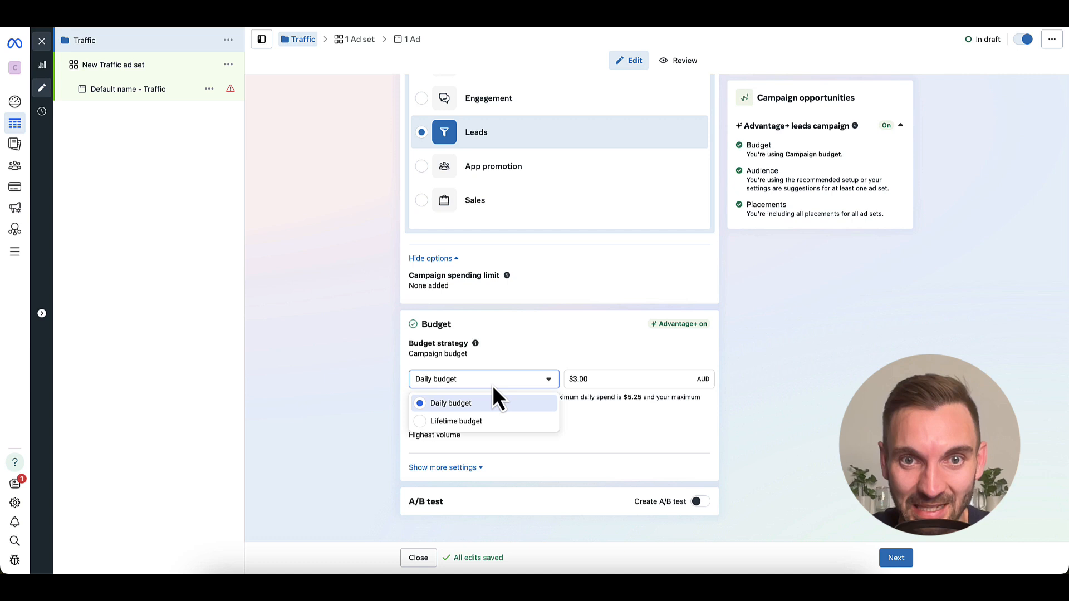
left_click(535, 344)
scroll(830, 378, "down", 1)
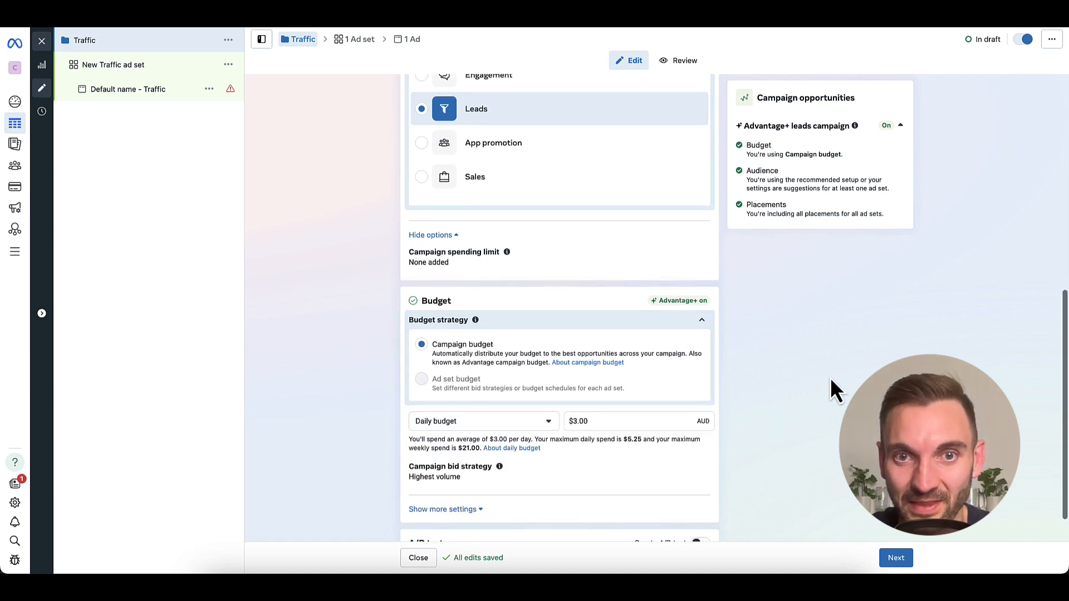
left_click(897, 566)
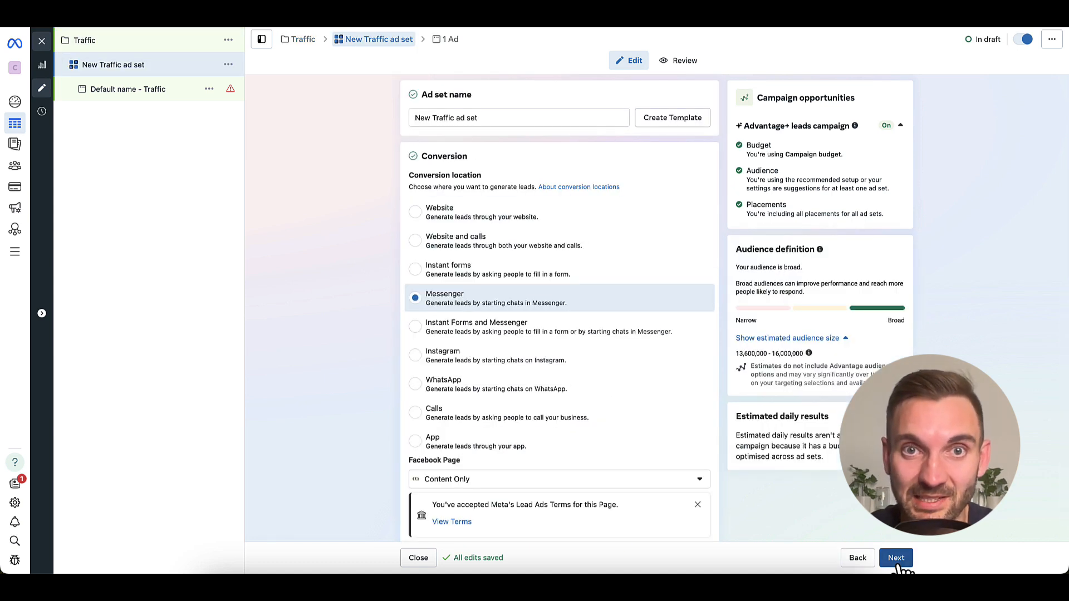
Step: Apply the saved audience Retargeting Audience to the New Traffic ad set, keeping Messenger as the conversion location
double_click(453, 155)
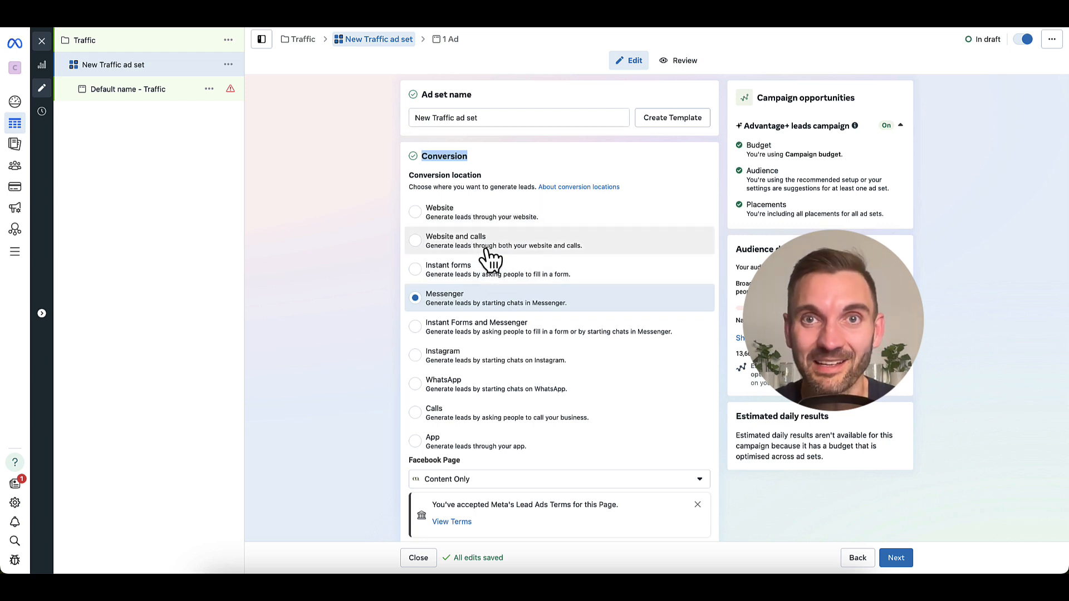
scroll(489, 299, "down", 3)
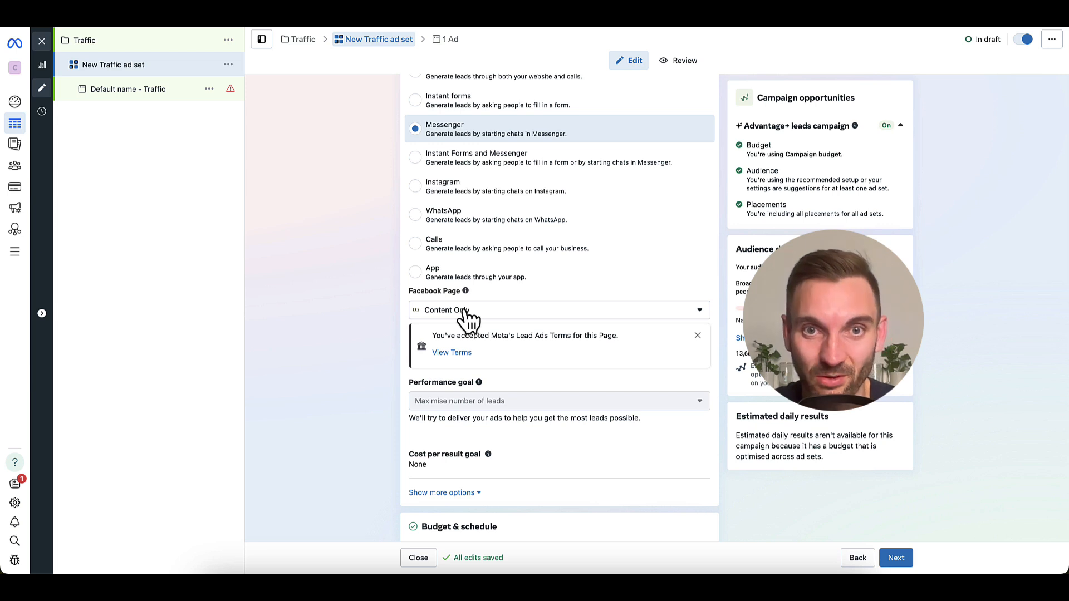
scroll(467, 317, "down", 4)
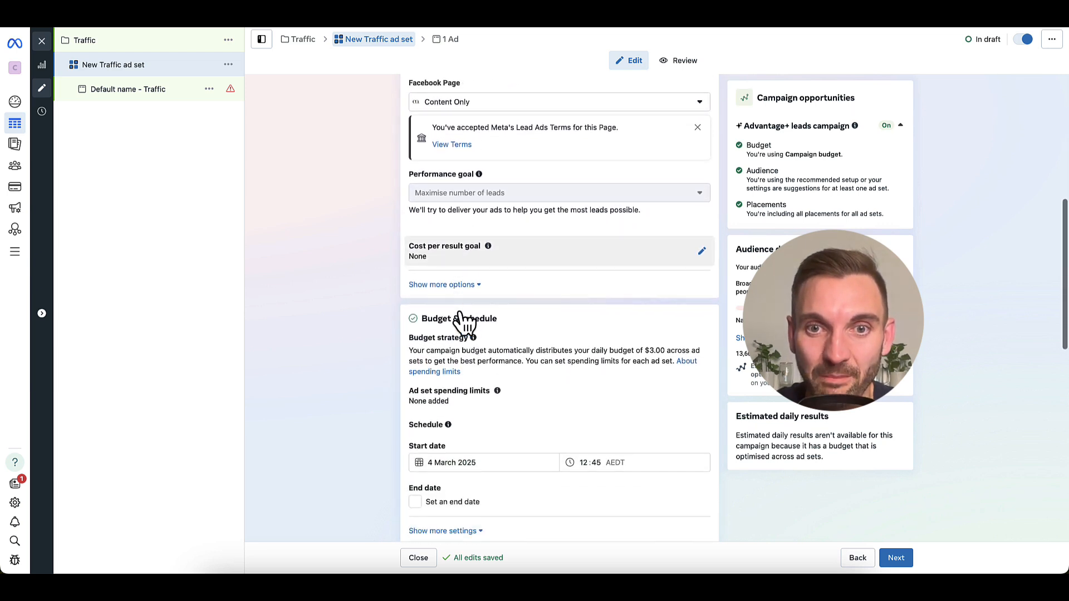
scroll(460, 315, "down", 3)
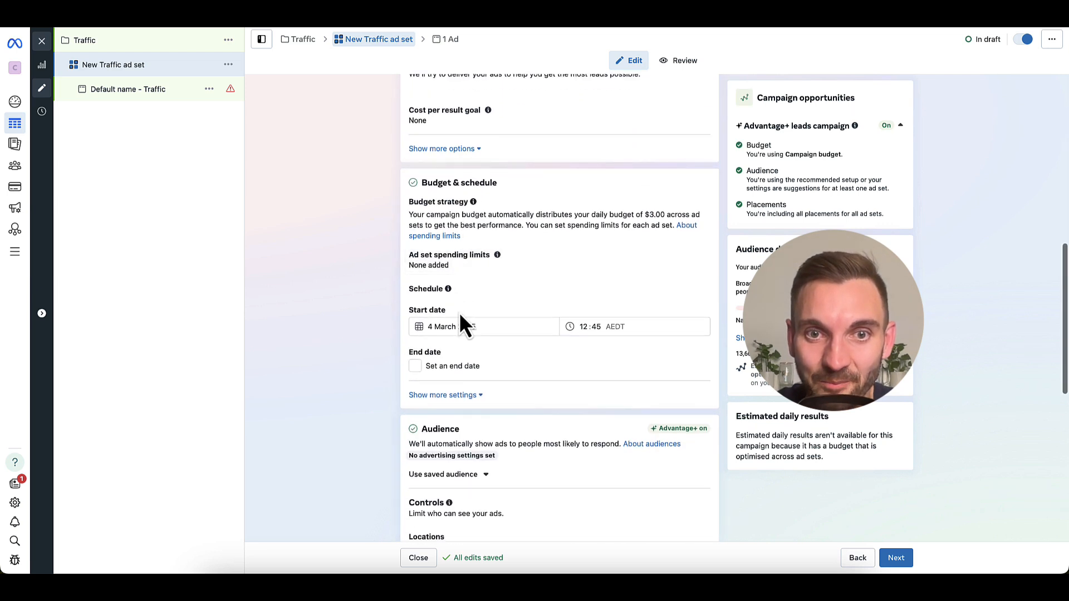
scroll(459, 312, "down", 4)
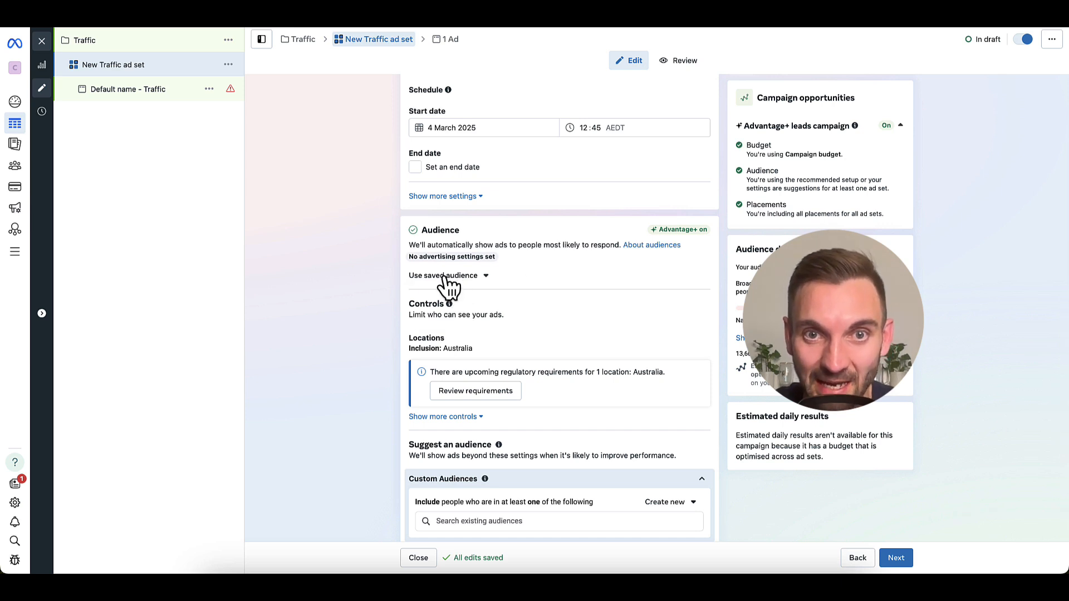
left_click(448, 278)
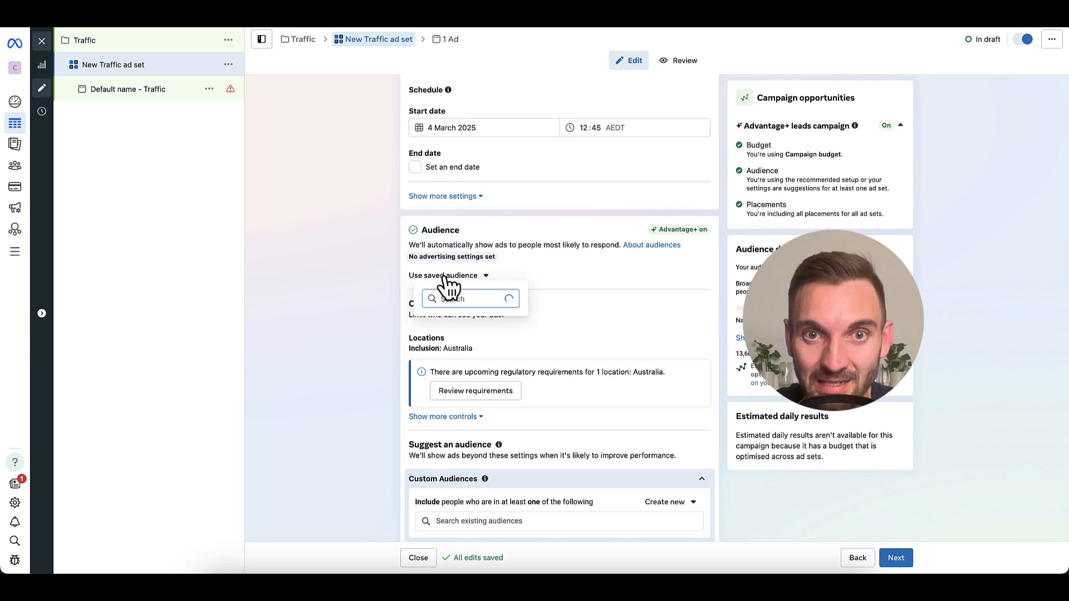
scroll(458, 393, "down", 5)
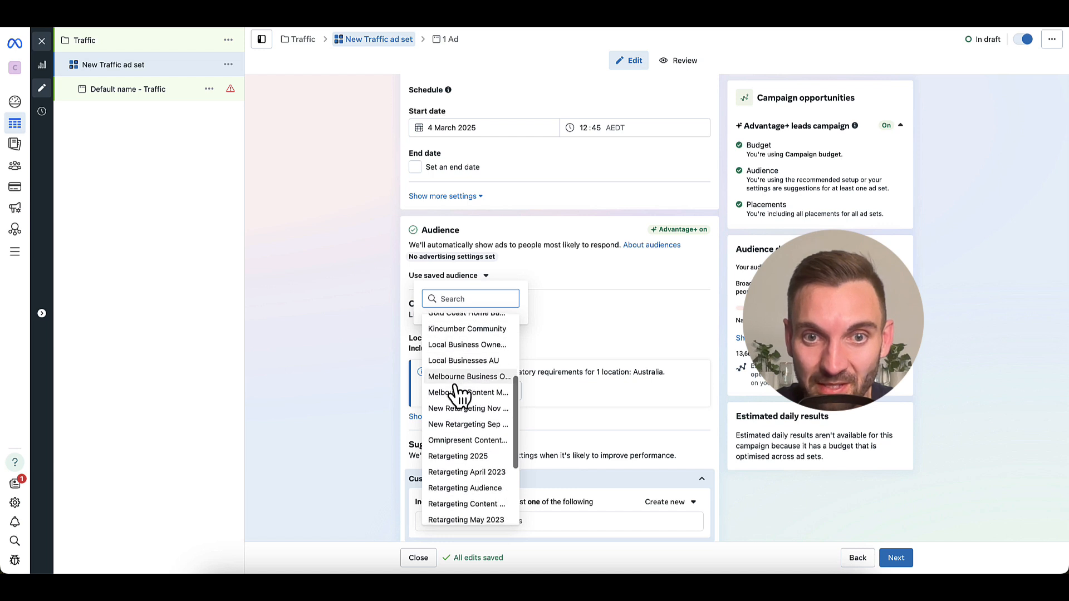
left_click(462, 490)
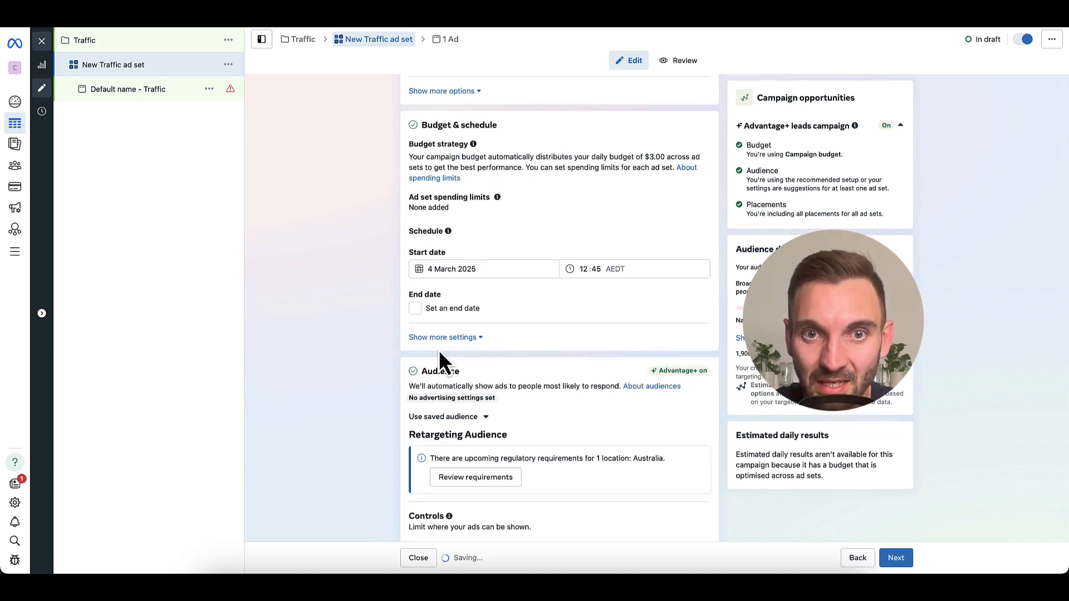
Step: Review the ad set's applied Retargeting Audience and its included custom audiences, and close the audience editor without updating
scroll(483, 344, "down", 3)
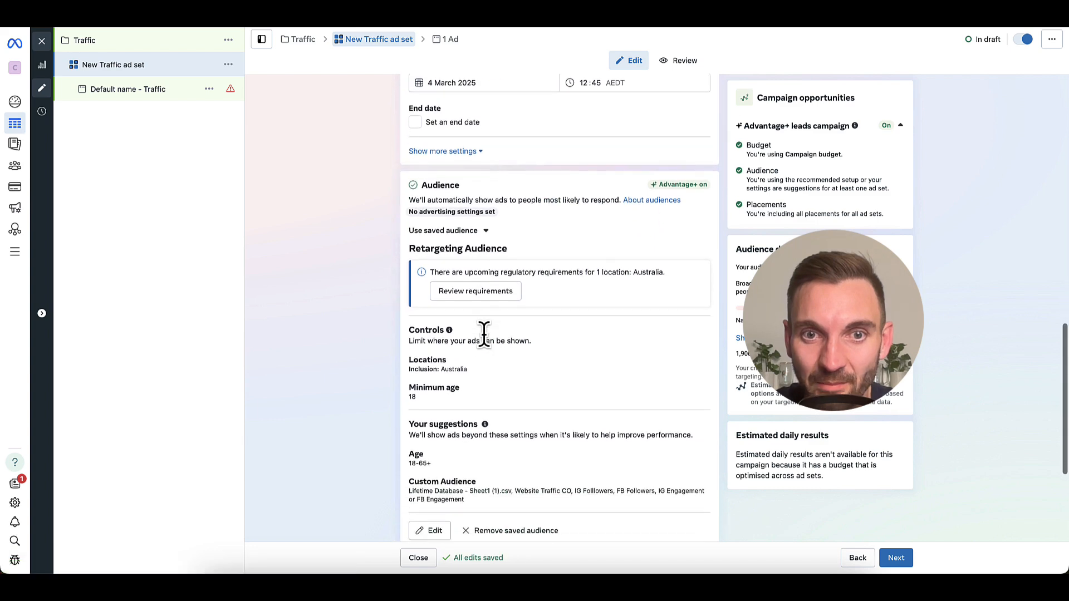
scroll(484, 334, "down", 2)
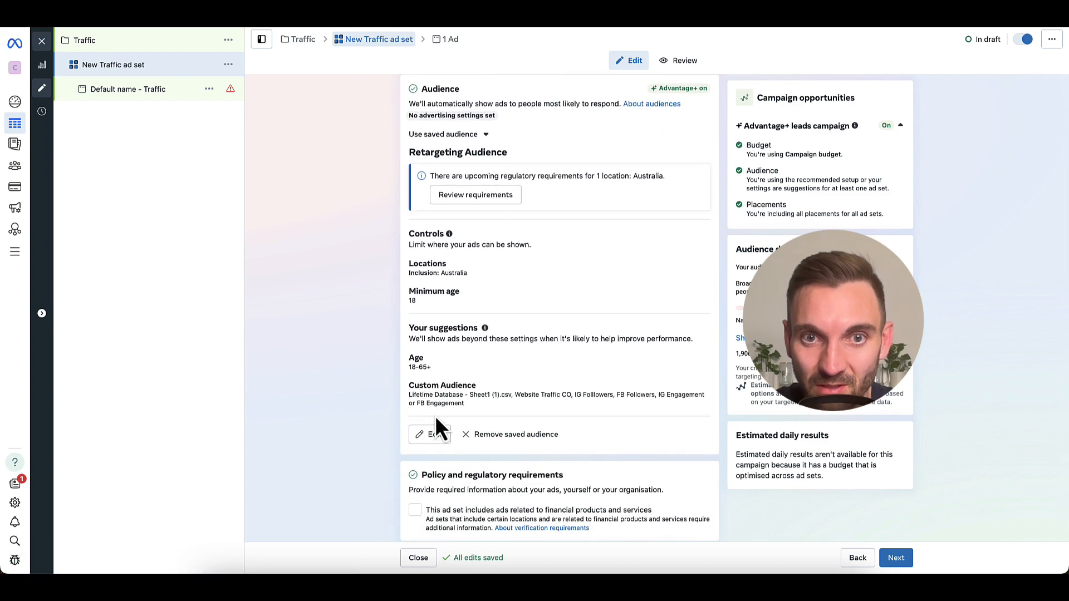
left_click(435, 438)
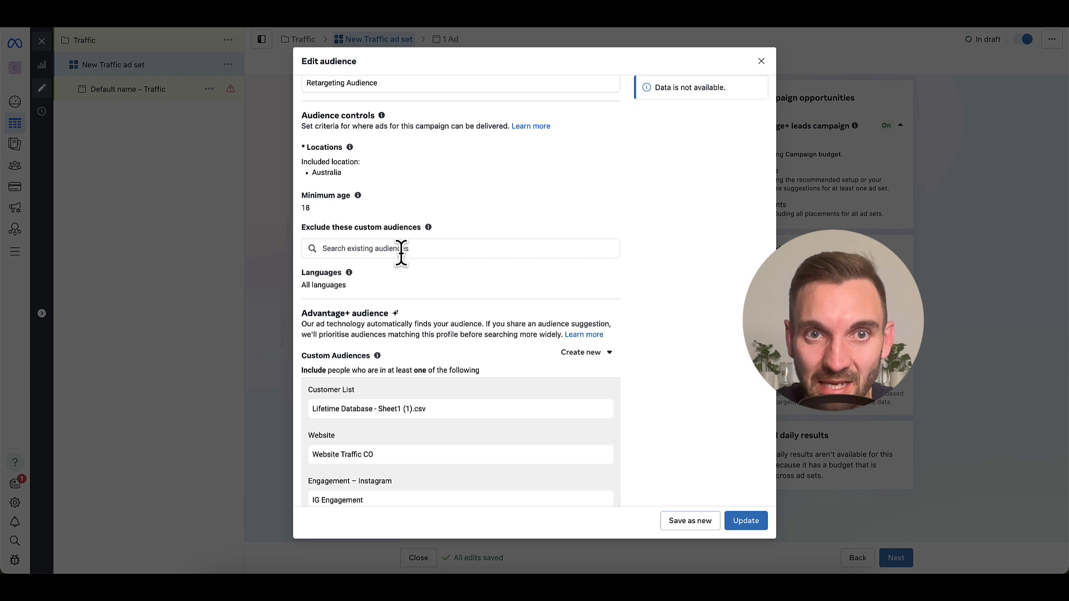
scroll(445, 172, "down", 10)
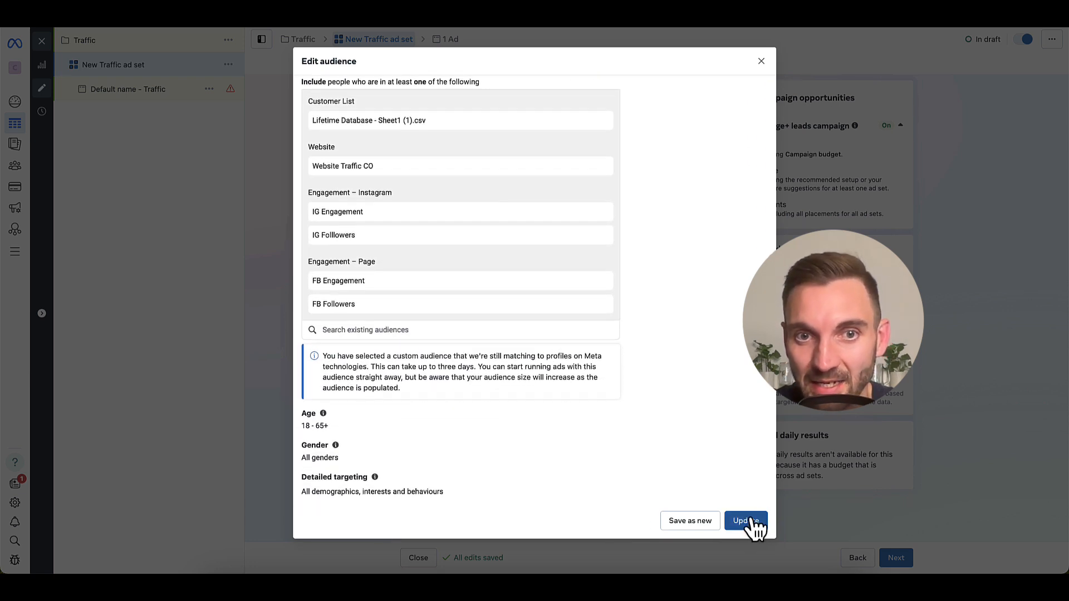
scroll(718, 329, "up", 4)
scroll(711, 328, "down", 1)
scroll(710, 324, "down", 3)
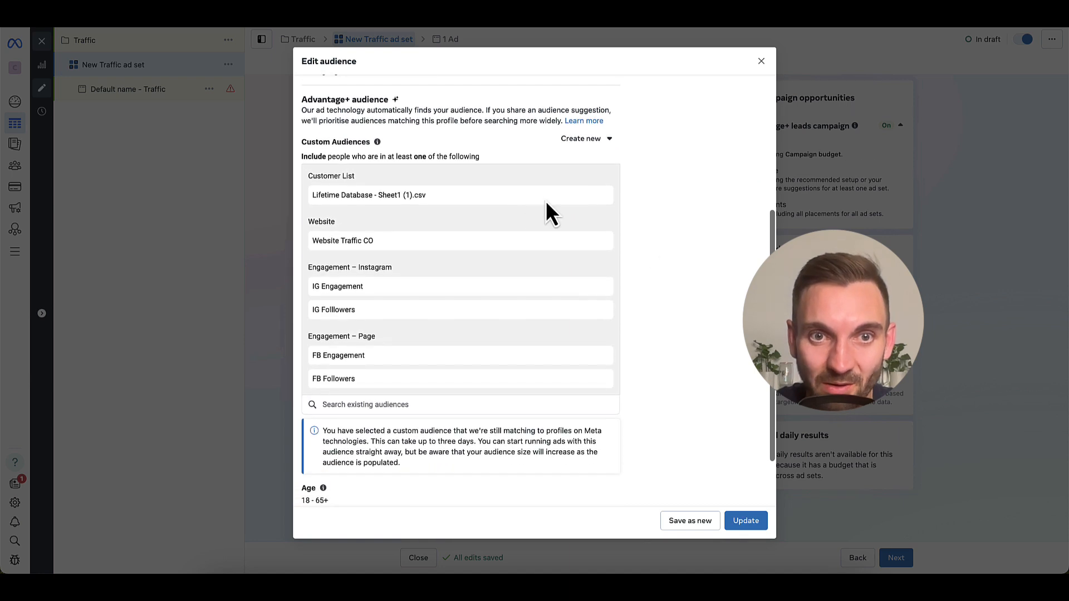
left_click(763, 62)
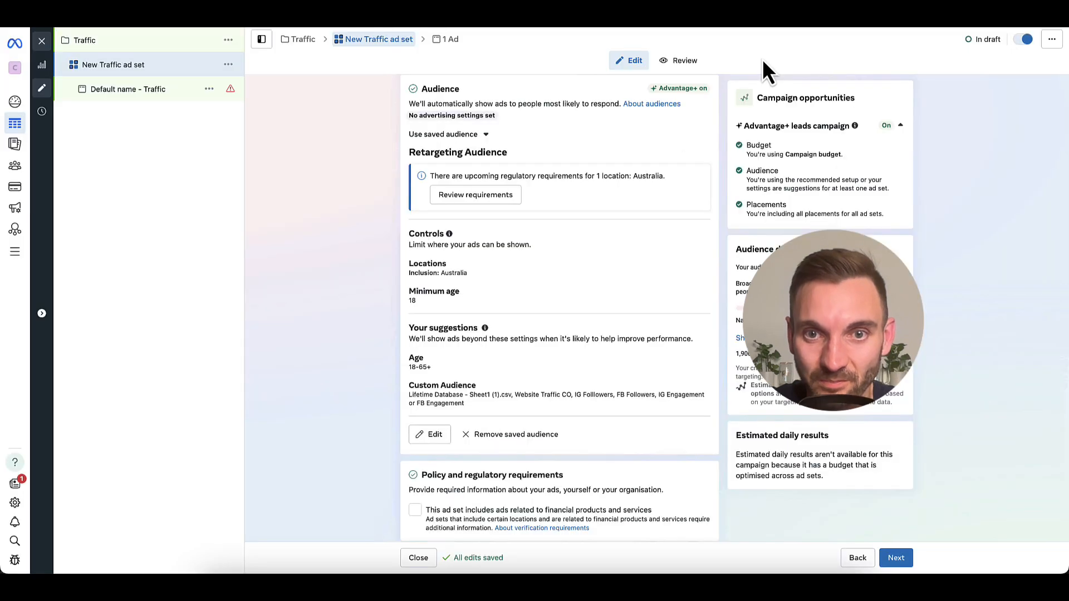
Step: Keep the ad set's Advantage+ placements, continue to the ad and review its identity and format settings
scroll(644, 236, "down", 3)
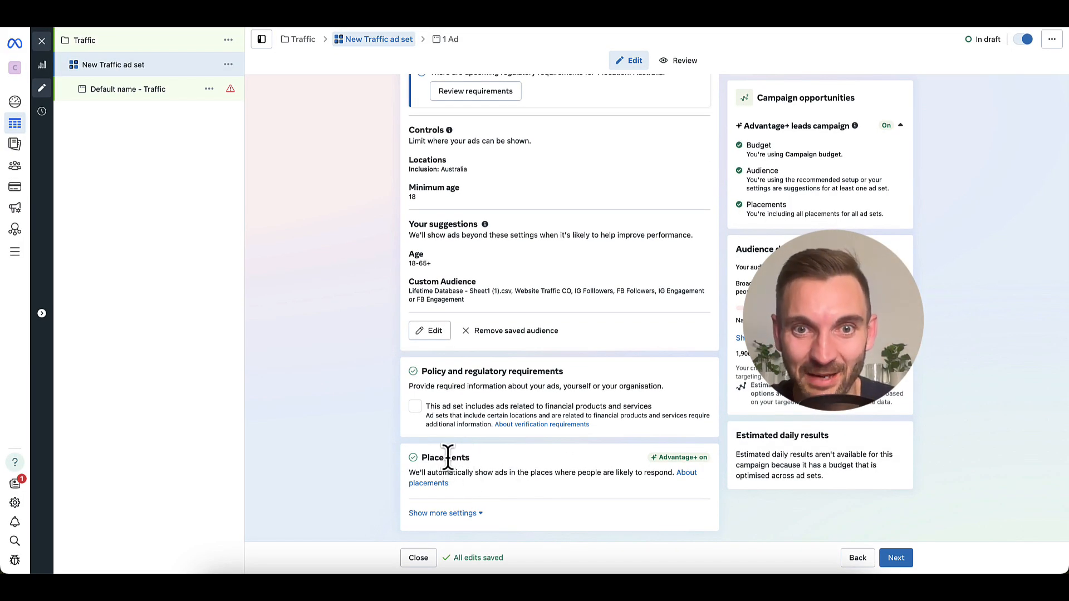
left_click_drag(473, 457, 421, 457)
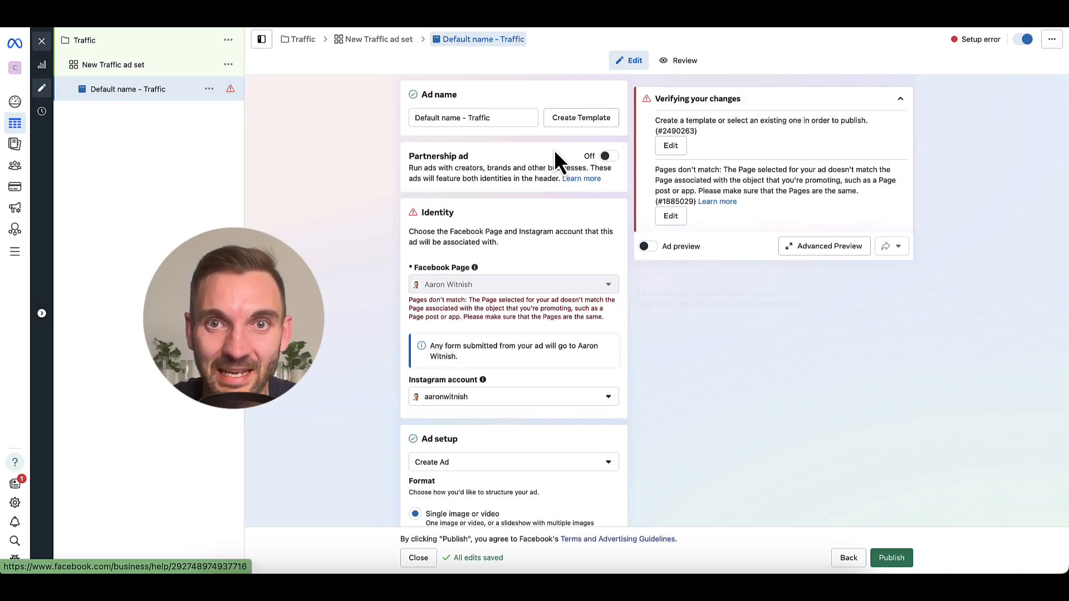
mouse_move(492, 290)
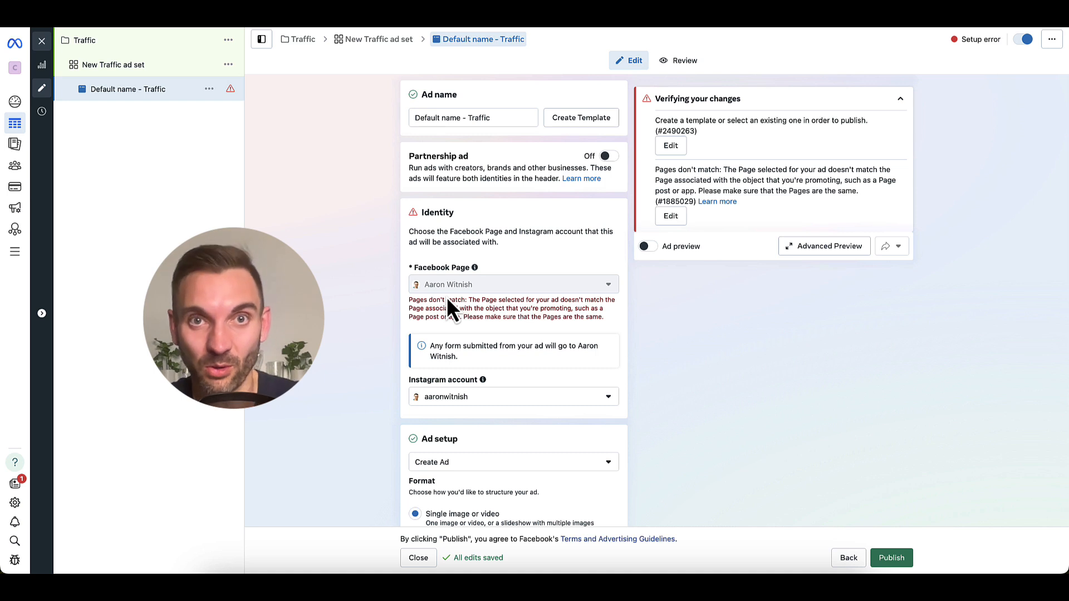
scroll(493, 301, "down", 1)
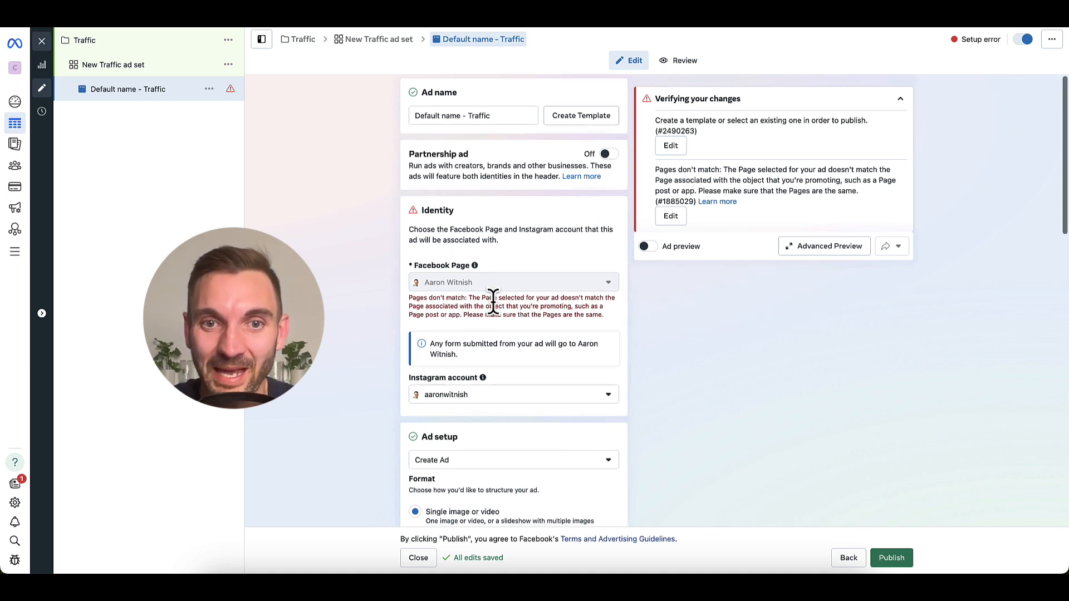
scroll(494, 301, "down", 3)
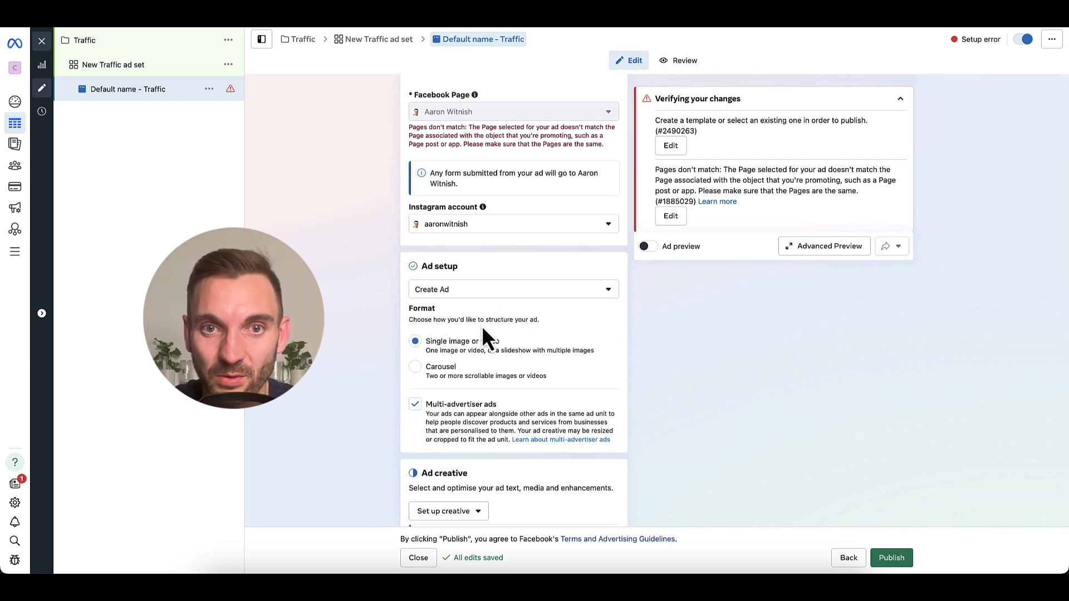
scroll(482, 329, "down", 2)
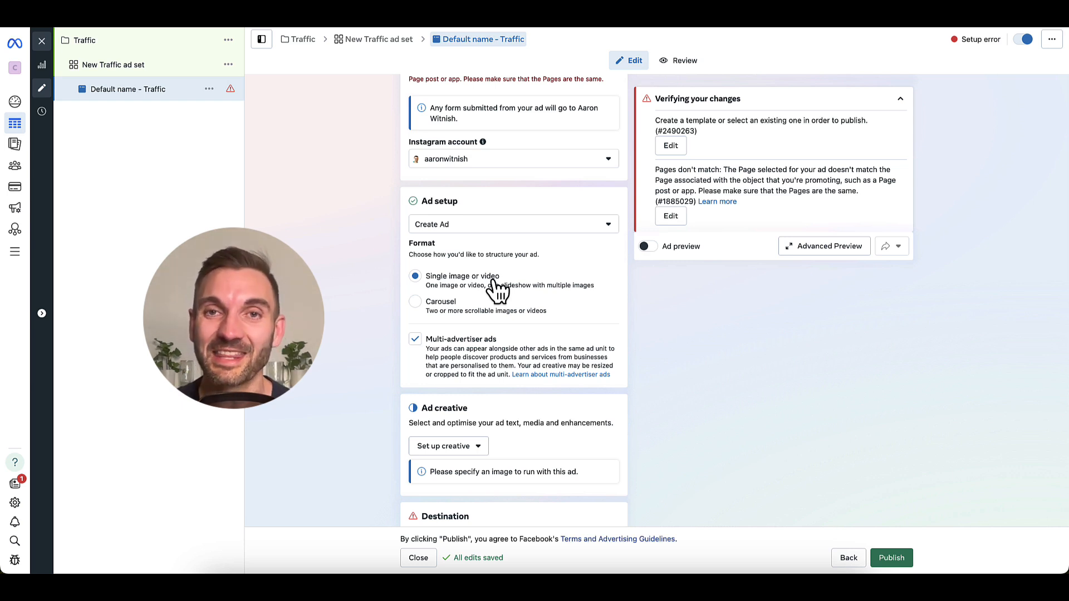
scroll(497, 289, "down", 2)
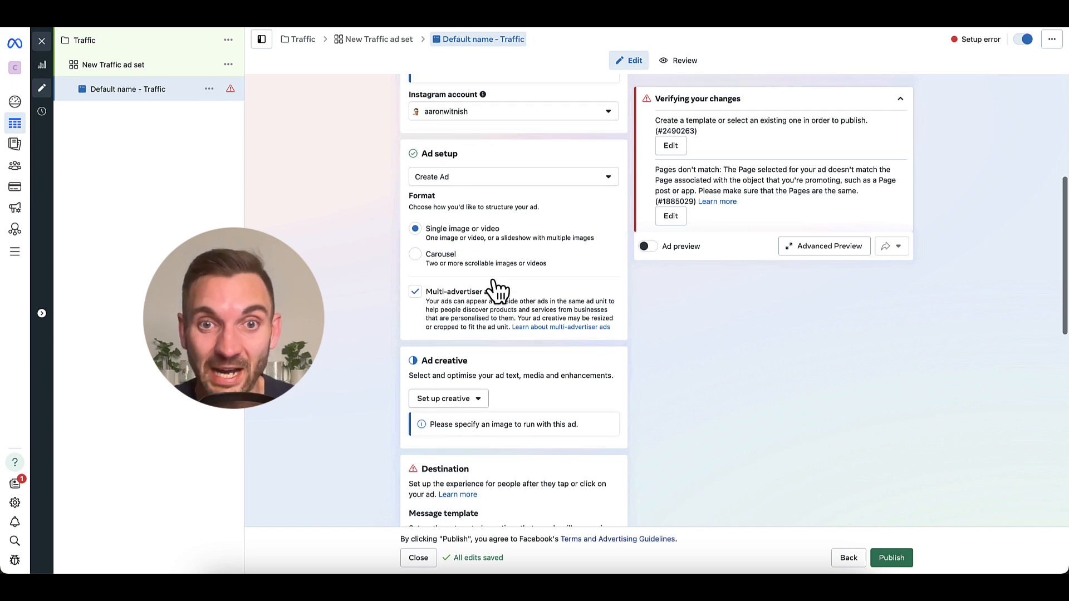
Step: Start an image ad creative and add a second primary text option and a second headline option
left_click(450, 393)
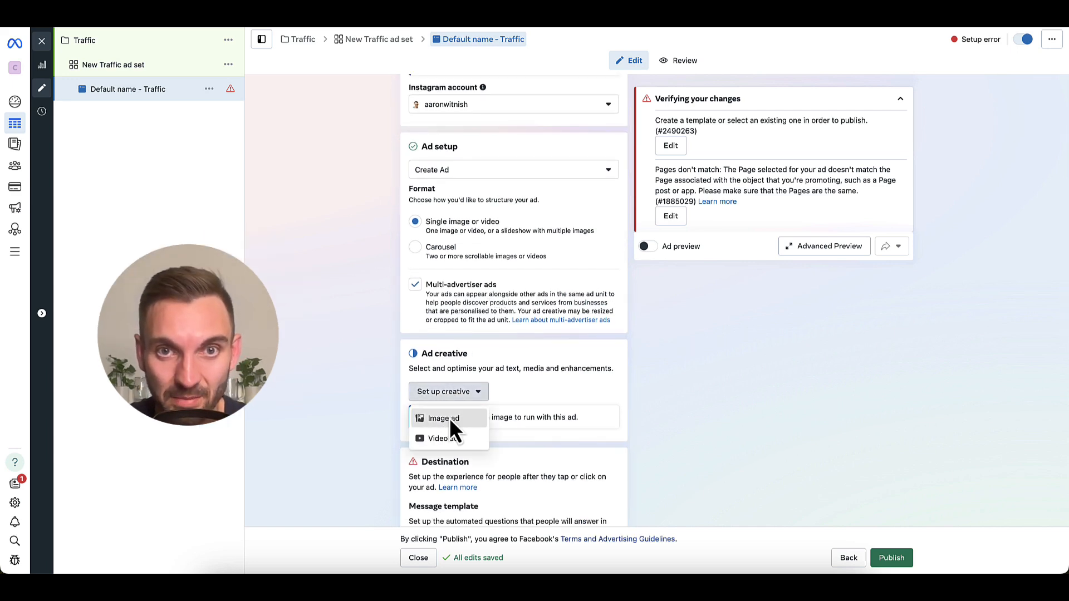
left_click(447, 420)
left_click(383, 143)
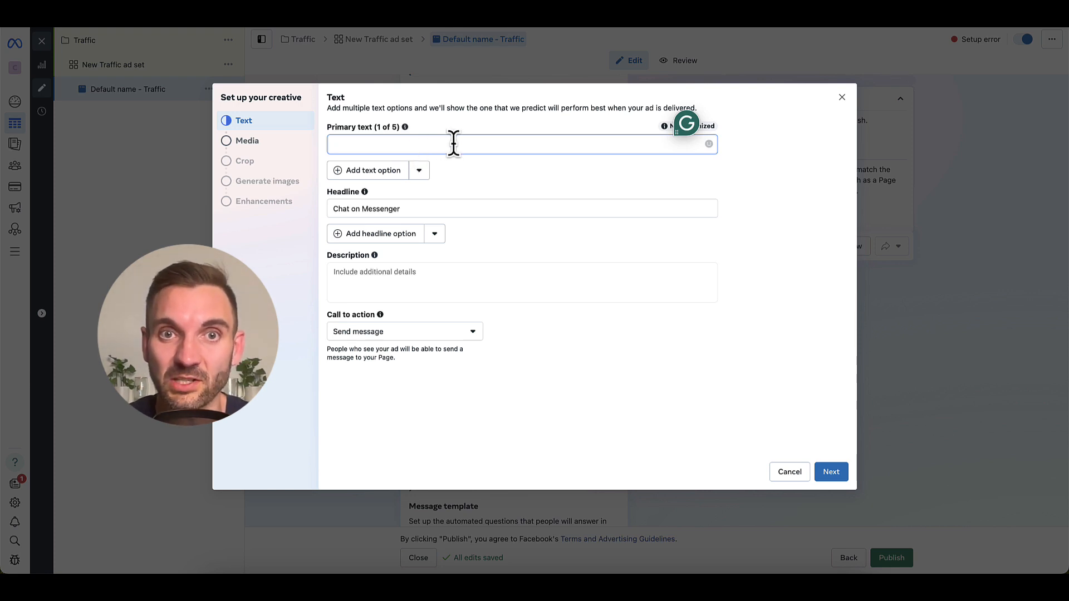
left_click_drag(419, 204, 329, 210)
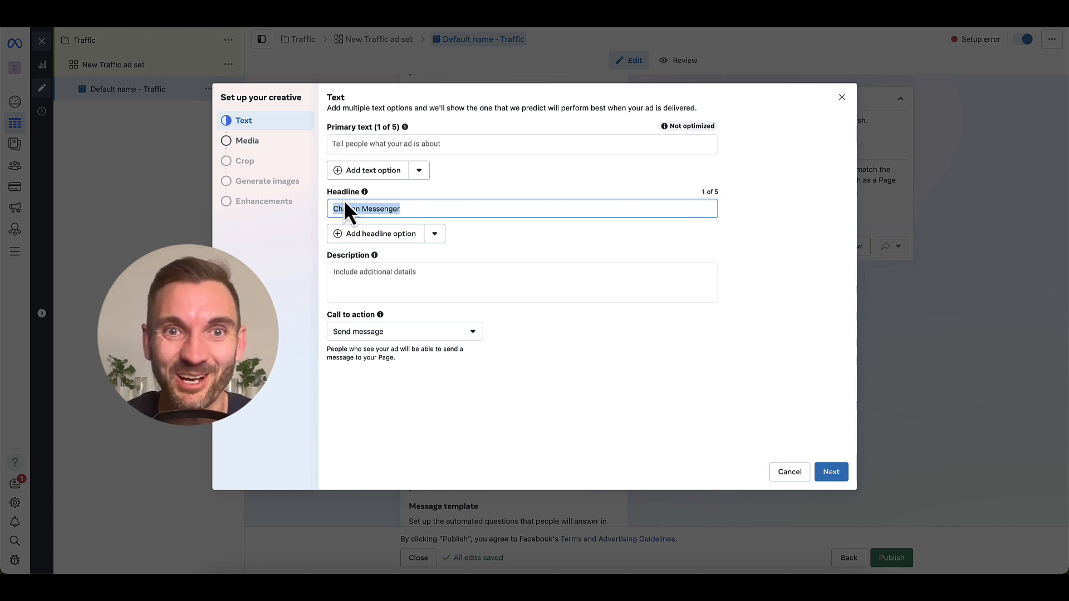
left_click(376, 244)
left_click(370, 171)
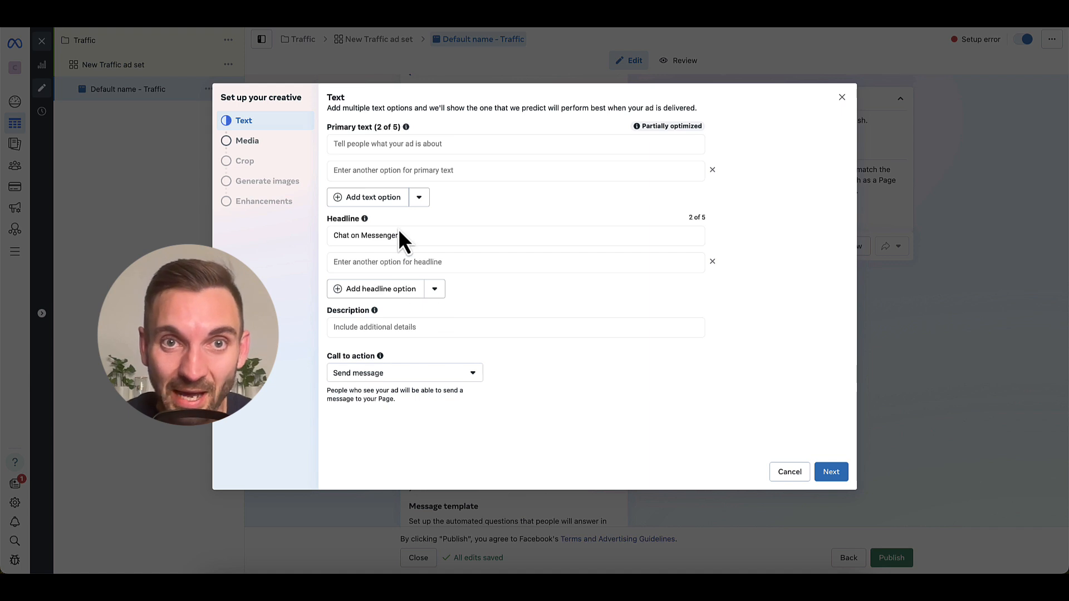
left_click(380, 144)
left_click(378, 171)
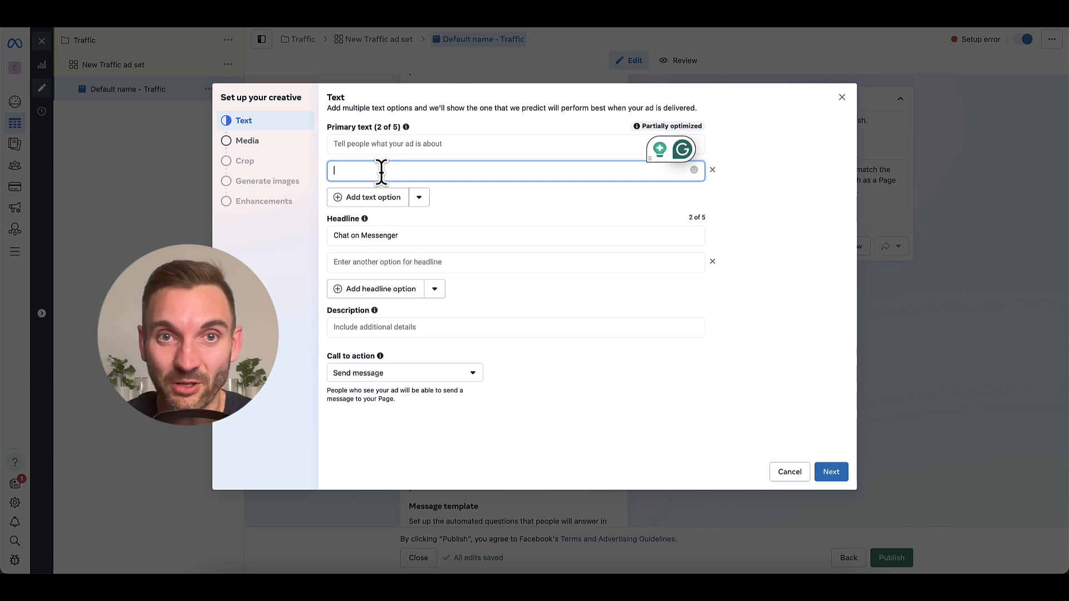
left_click(397, 235)
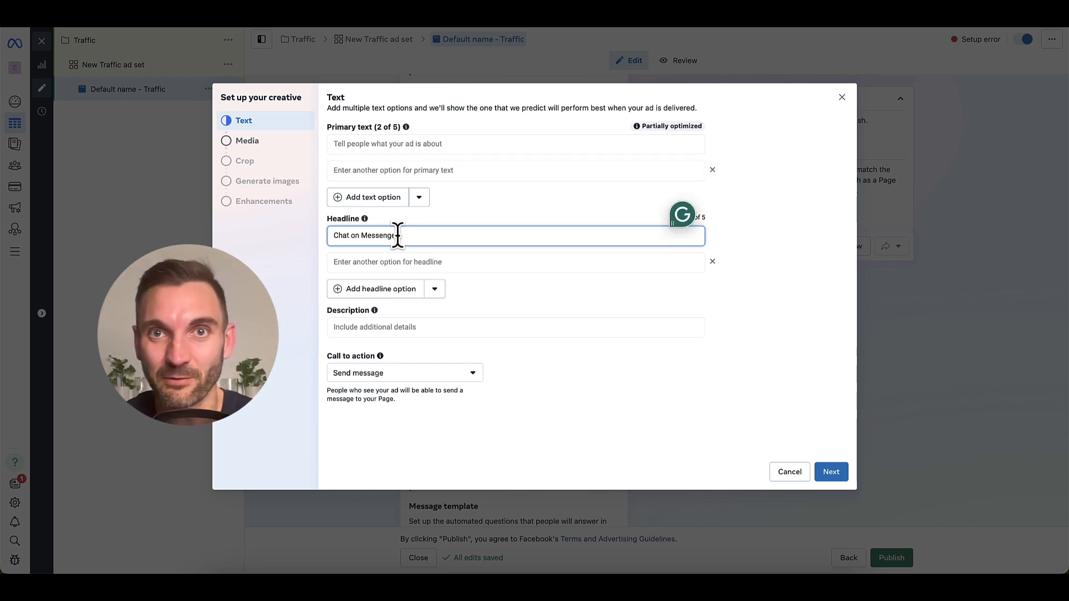
Step: Examine the creative's call to action options, keeping Send message, and close the creative setup
left_click(436, 374)
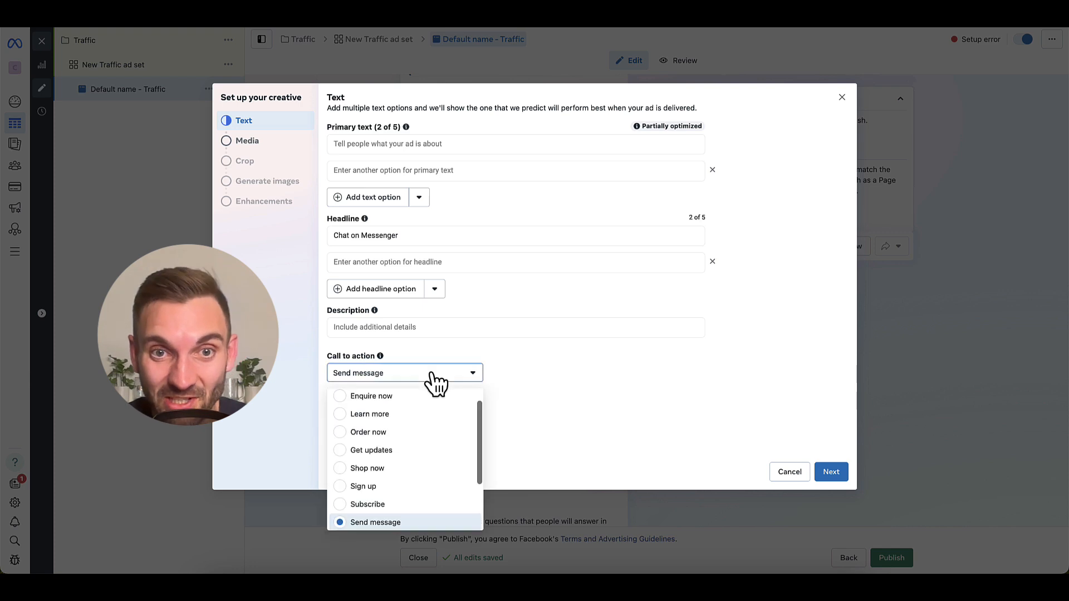
scroll(419, 403, "up", 2)
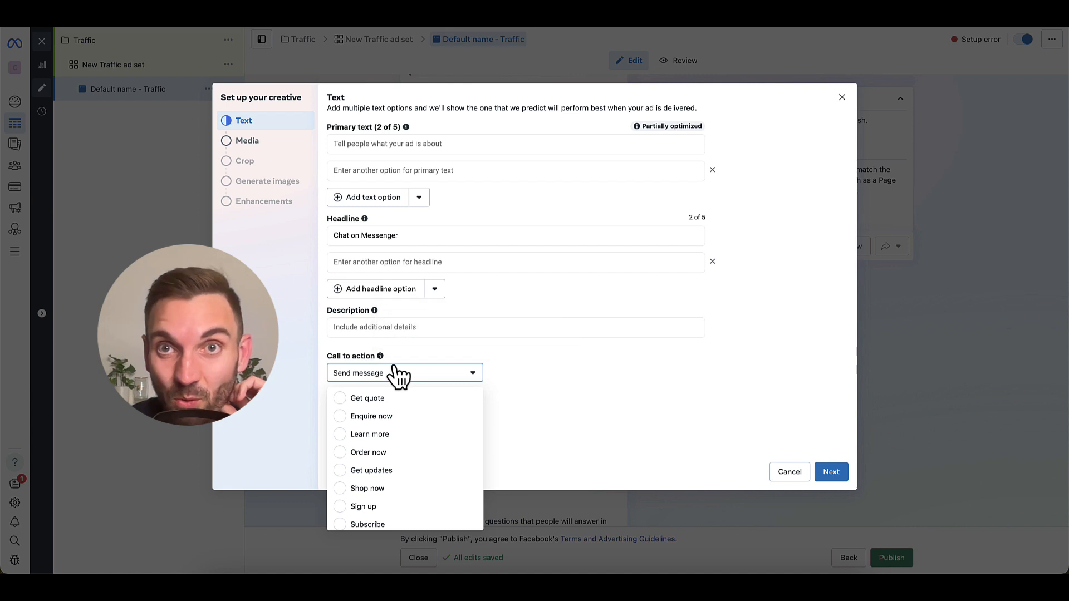
scroll(400, 421, "down", 2)
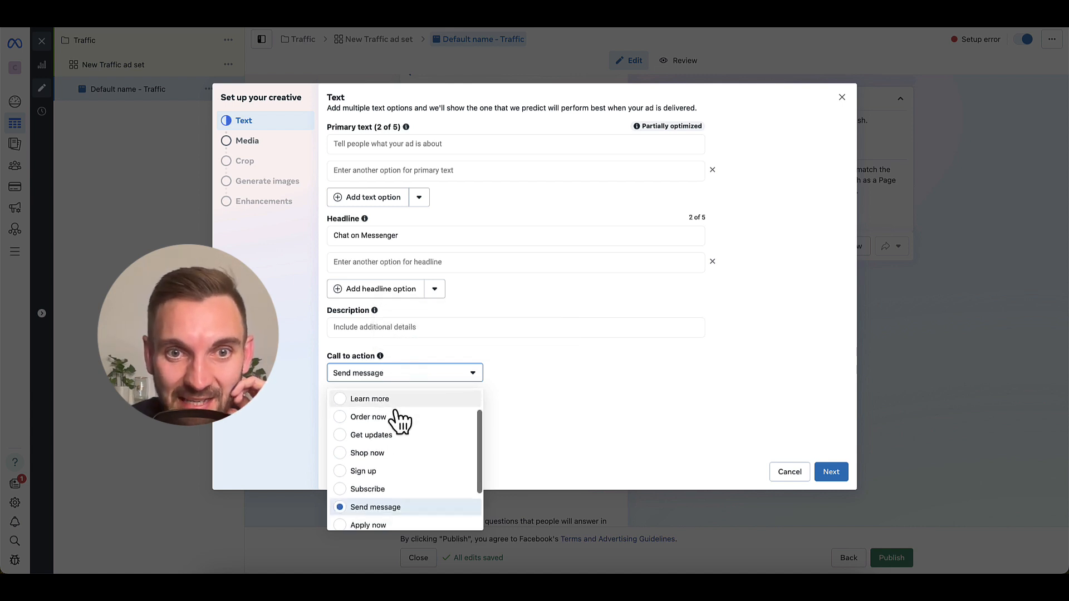
scroll(397, 418, "down", 3)
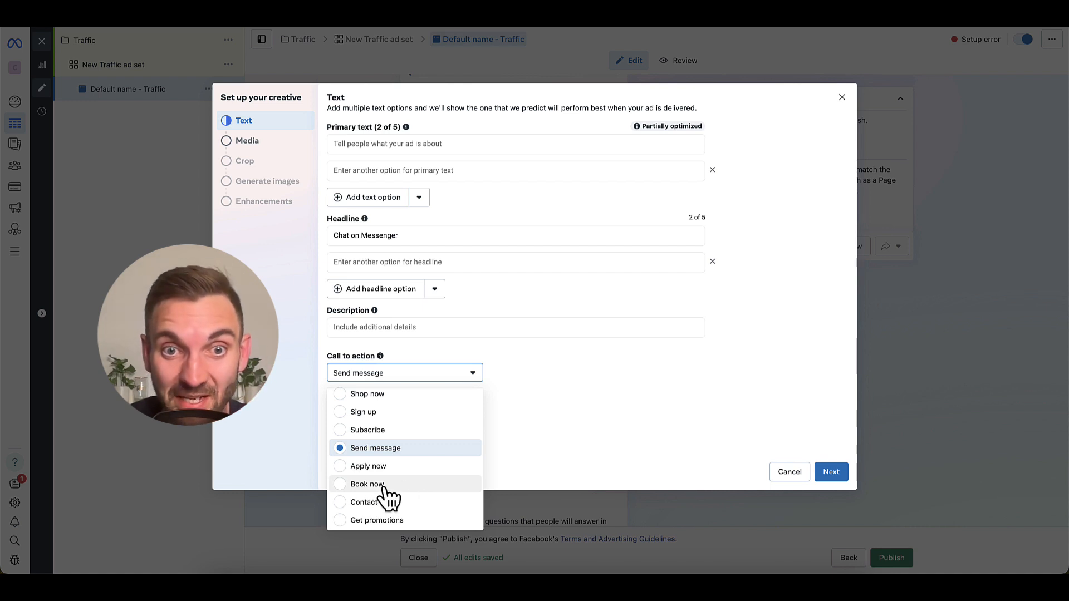
scroll(402, 493, "up", 3)
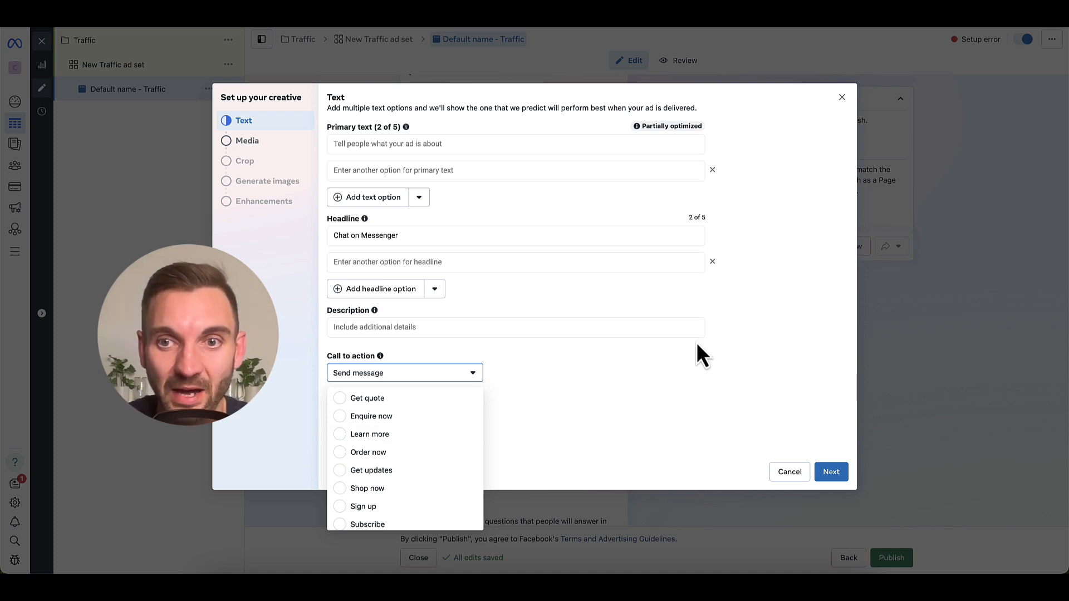
left_click(779, 379)
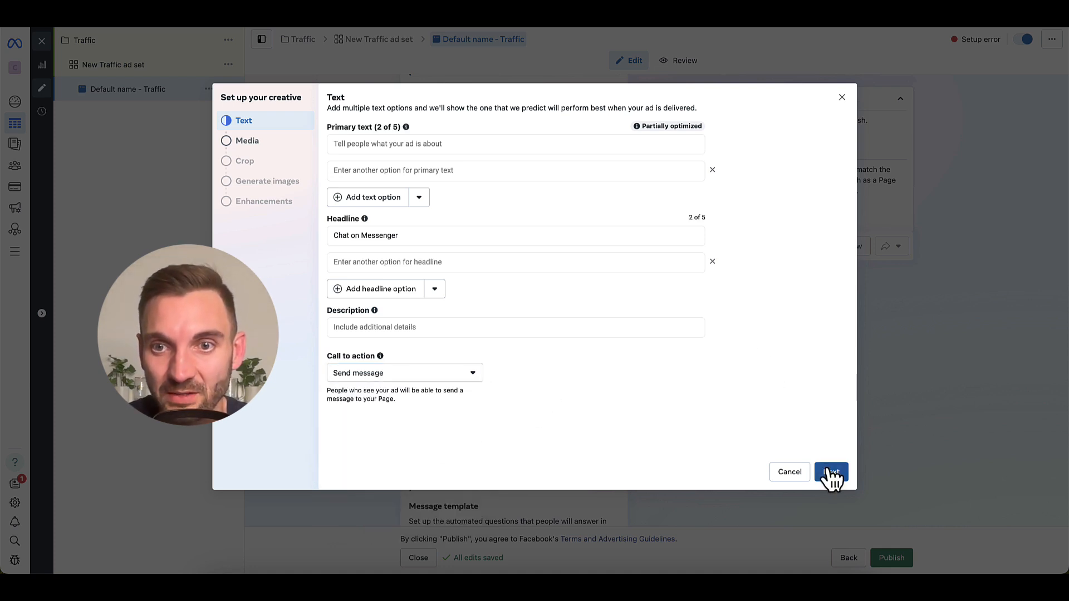
left_click(842, 98)
Step: Review the ad's message template choices, tracking settings and the verification notices for publishing
scroll(474, 280, "down", 10)
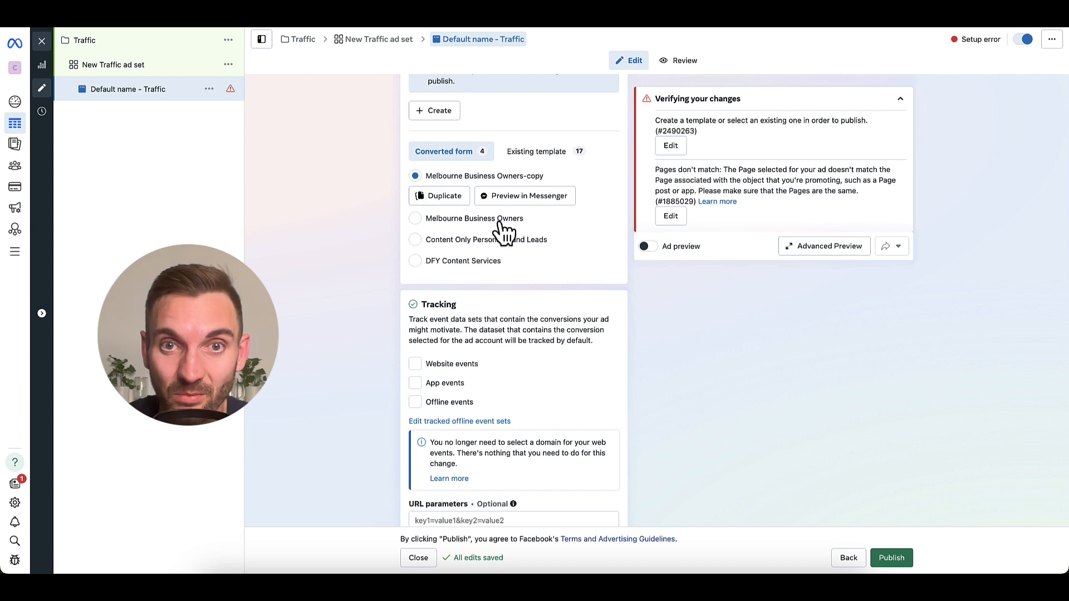
scroll(506, 230, "down", 1)
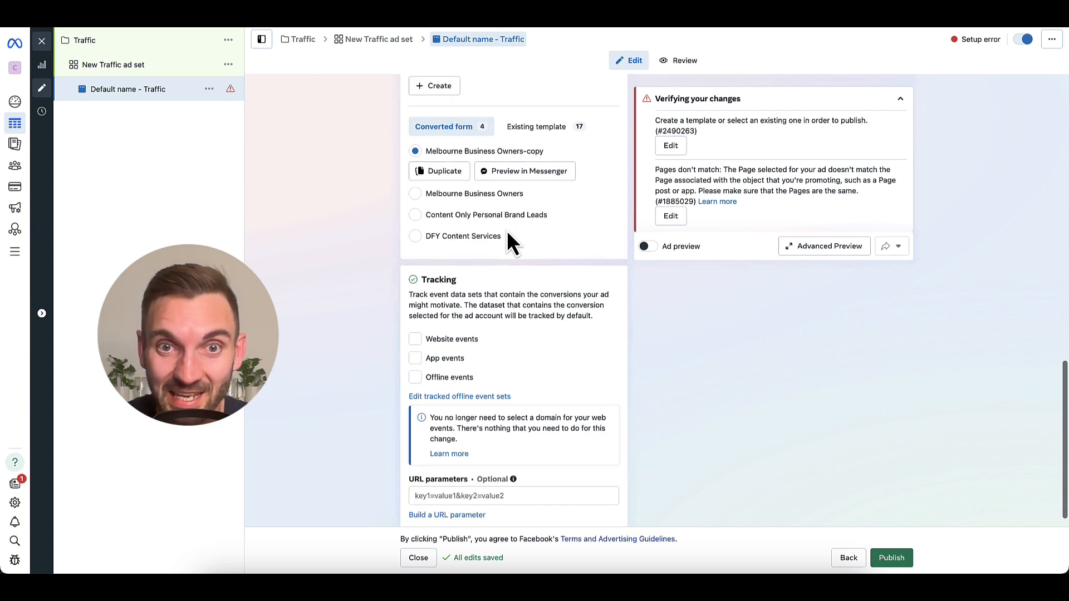
scroll(507, 229, "down", 1)
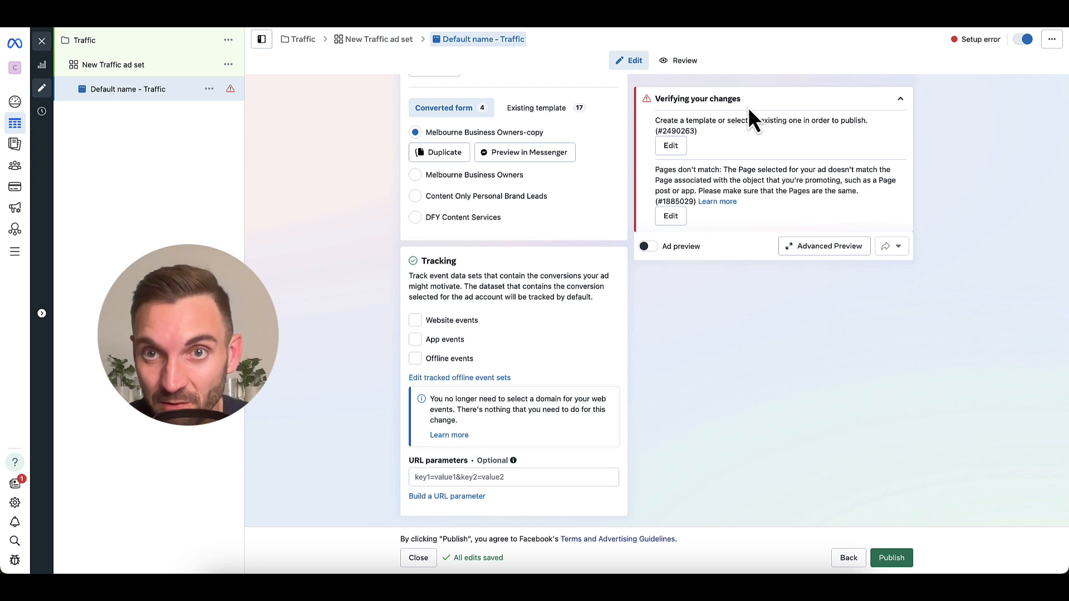
left_click_drag(678, 99, 785, 214)
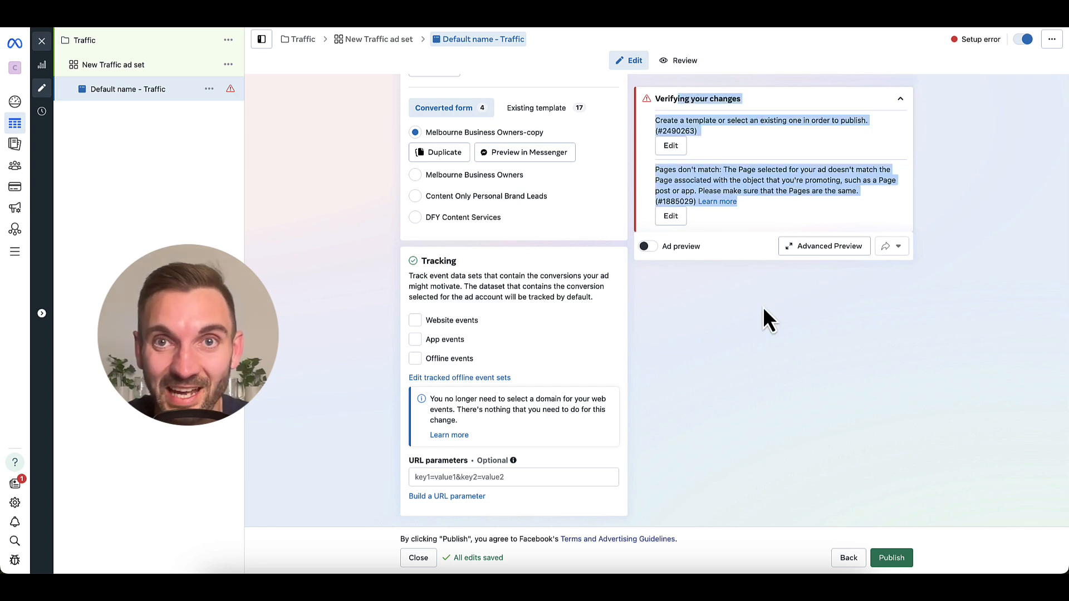